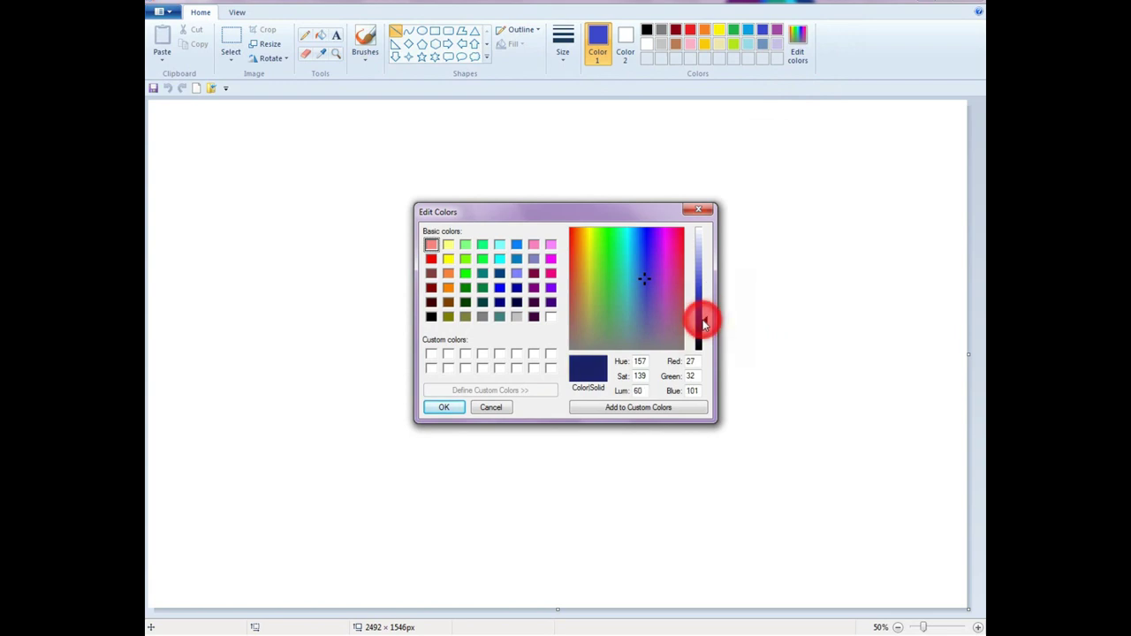
Step: Draw a triangle about 515 px tall from three straight lines in custom dark blue and fill it with that color
{"action": "left_click", "coordinate": [444, 407]}
{"action": "mouse_move", "coordinate": [371, 386]}
{"action": "left_mouse_down"}
{"action": "mouse_move", "coordinate": [495, 191]}
{"action": "mouse_move", "coordinate": [502, 257]}
{"action": "left_mouse_up"}
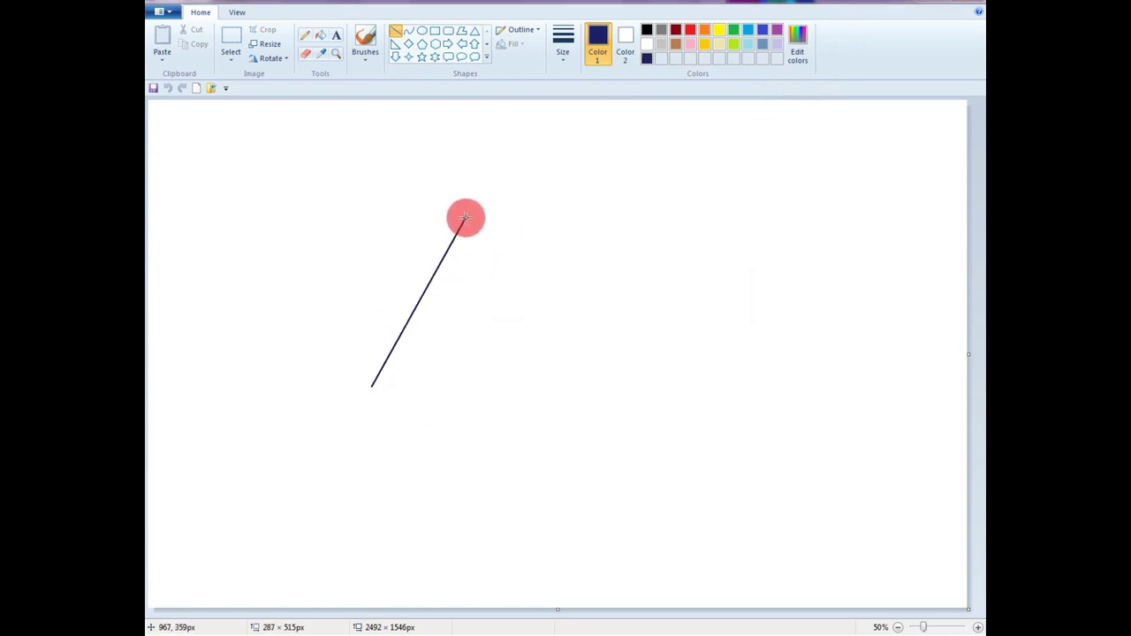
{"action": "mouse_move", "coordinate": [465, 216]}
{"action": "left_mouse_down"}
{"action": "mouse_move", "coordinate": [572, 391]}
{"action": "mouse_move", "coordinate": [564, 386]}
{"action": "left_mouse_up"}
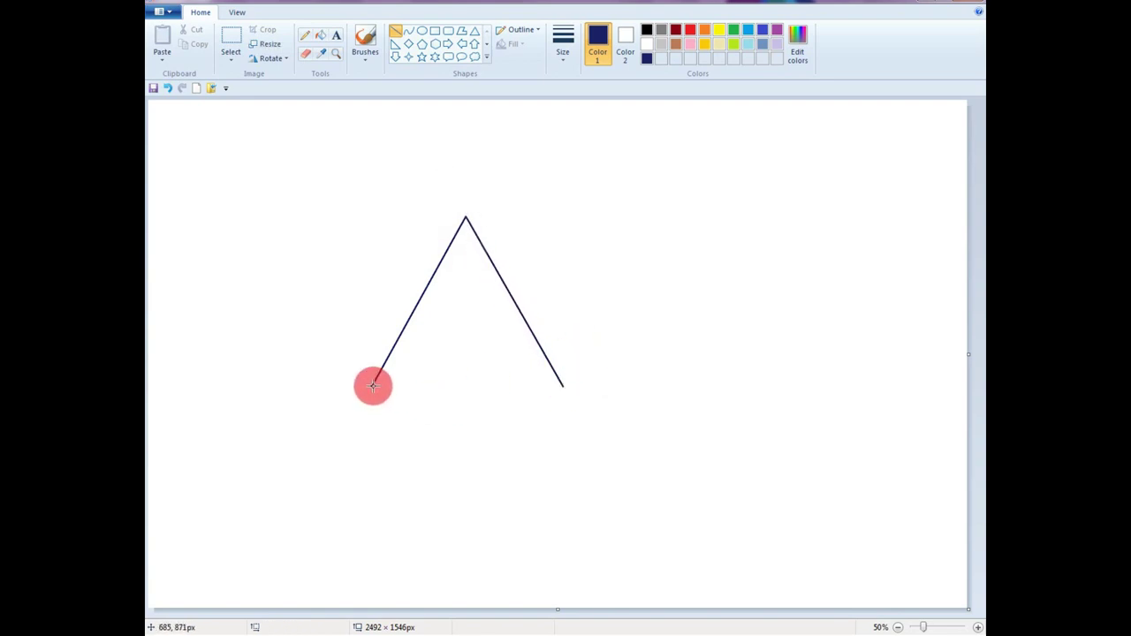
{"action": "left_click_drag", "start_coordinate": [372, 386], "coordinate": [563, 386]}
{"action": "left_click", "coordinate": [320, 34]}
{"action": "left_click", "coordinate": [466, 319]}
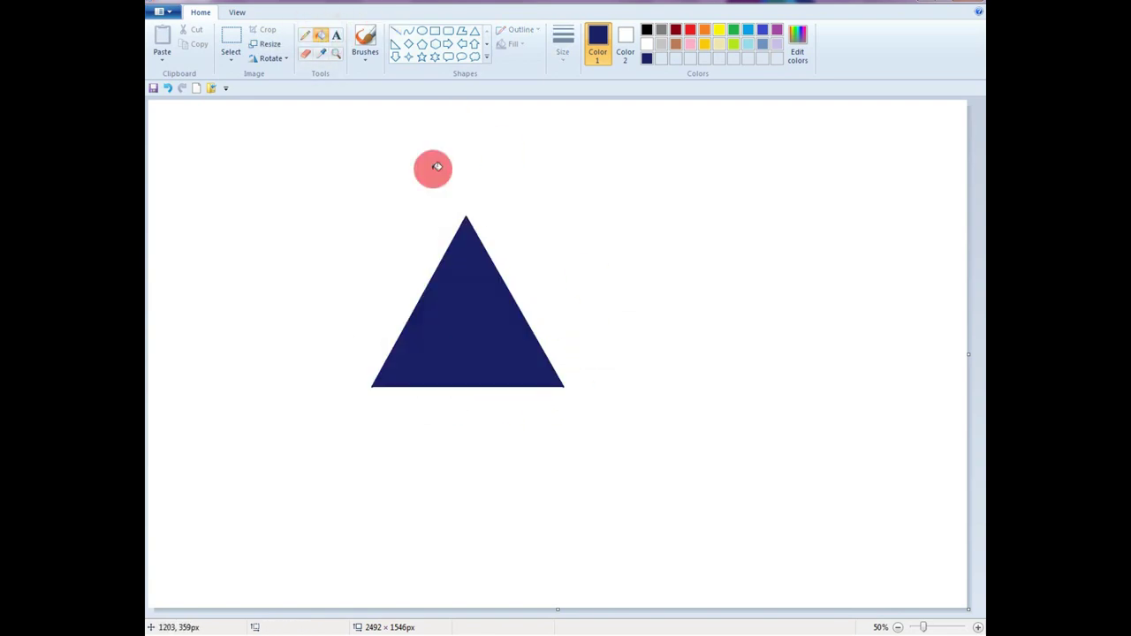
Step: Draw a second triangle about 525 × 533 px to the right of the first, align their bases and fill it with dark blue
{"action": "left_click", "coordinate": [231, 40]}
{"action": "left_click_drag", "start_coordinate": [351, 163], "coordinate": [594, 446]}
{"action": "left_click", "coordinate": [475, 31]}
{"action": "left_click", "coordinate": [654, 57]}
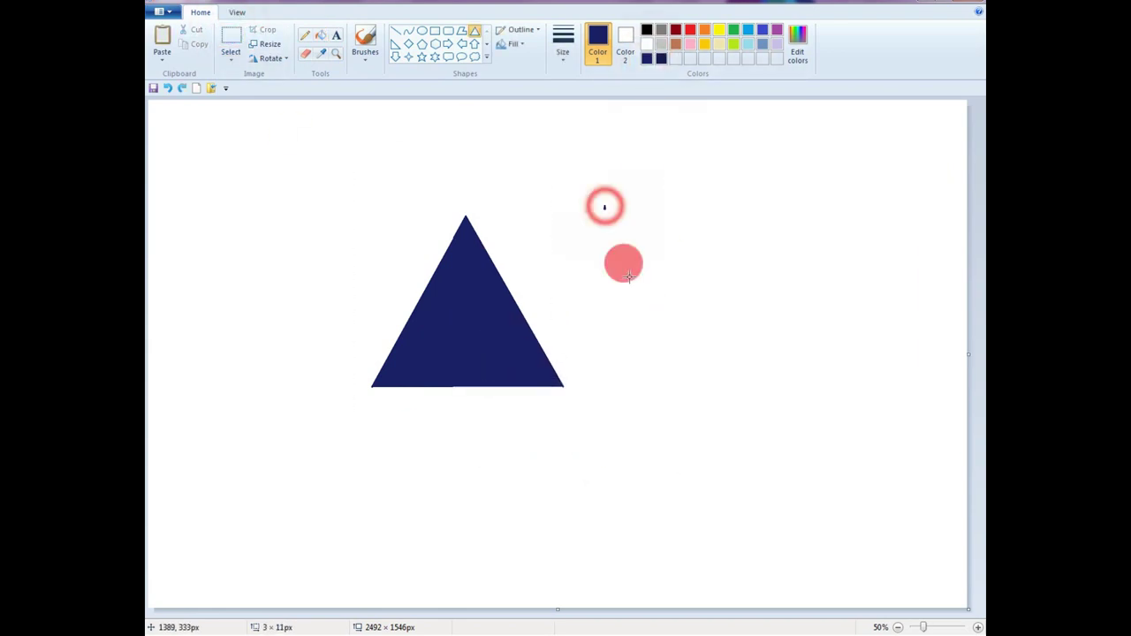
{"action": "left_click_drag", "start_coordinate": [604, 205], "coordinate": [789, 387]}
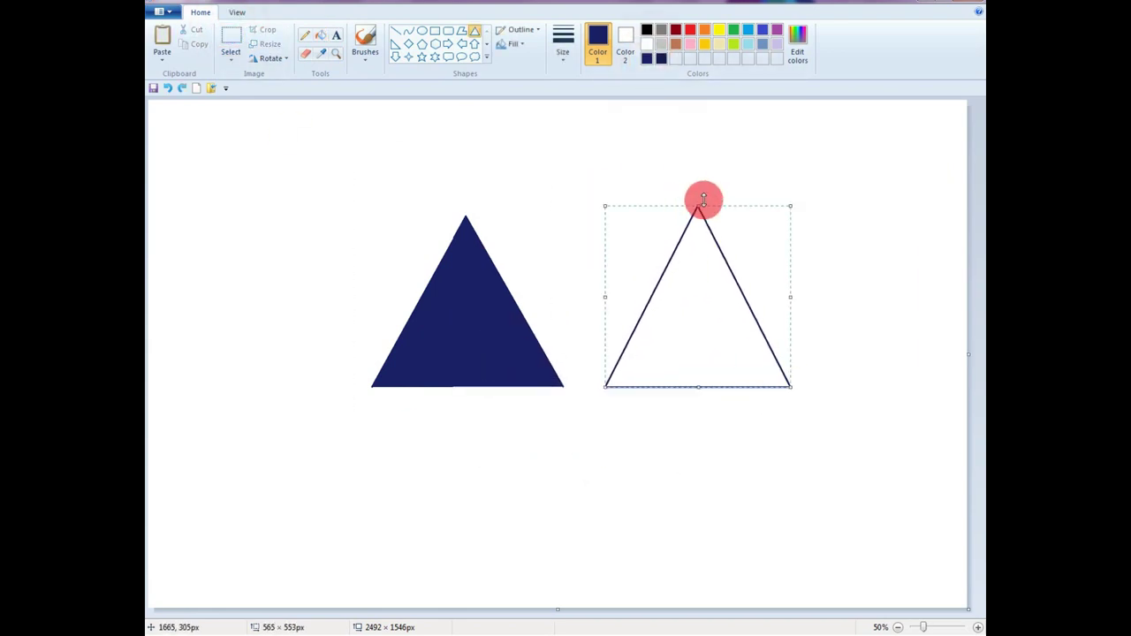
{"action": "left_click_drag", "start_coordinate": [699, 204], "coordinate": [698, 211]}
{"action": "left_click_drag", "start_coordinate": [790, 387], "coordinate": [775, 384]}
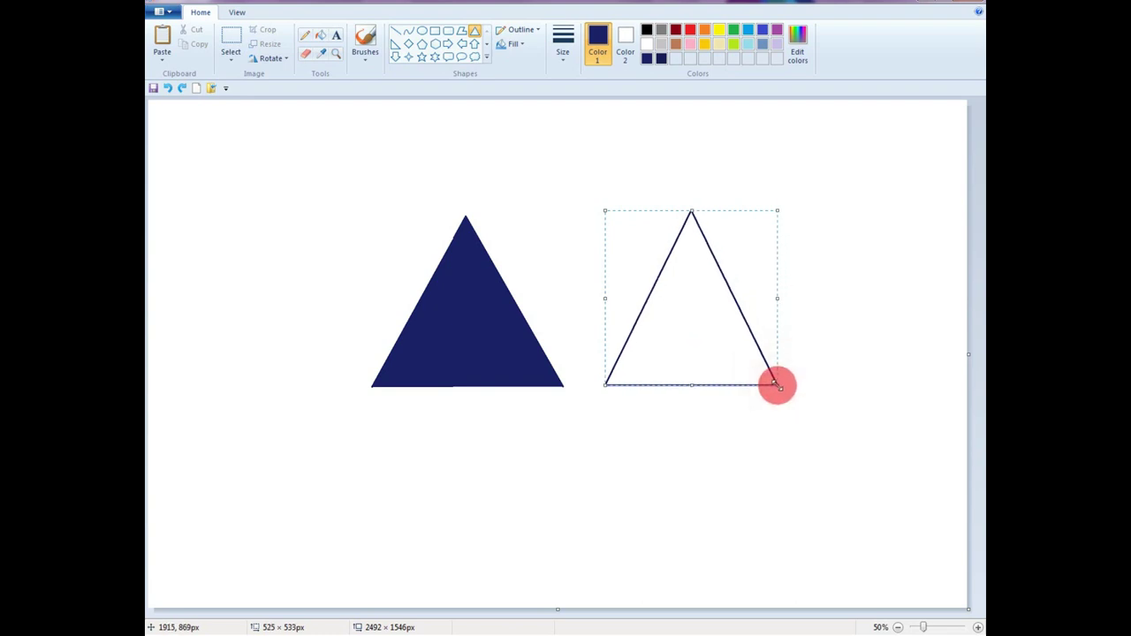
{"action": "left_click_drag", "start_coordinate": [722, 339], "coordinate": [715, 344]}
{"action": "left_click", "coordinate": [320, 36]}
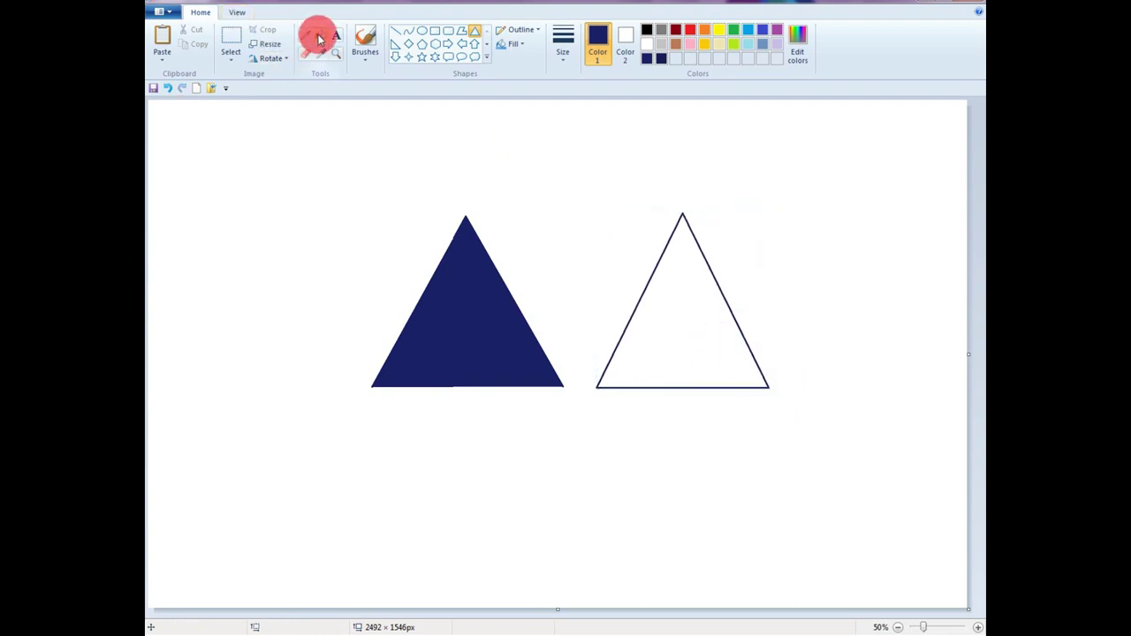
{"action": "left_click", "coordinate": [652, 337]}
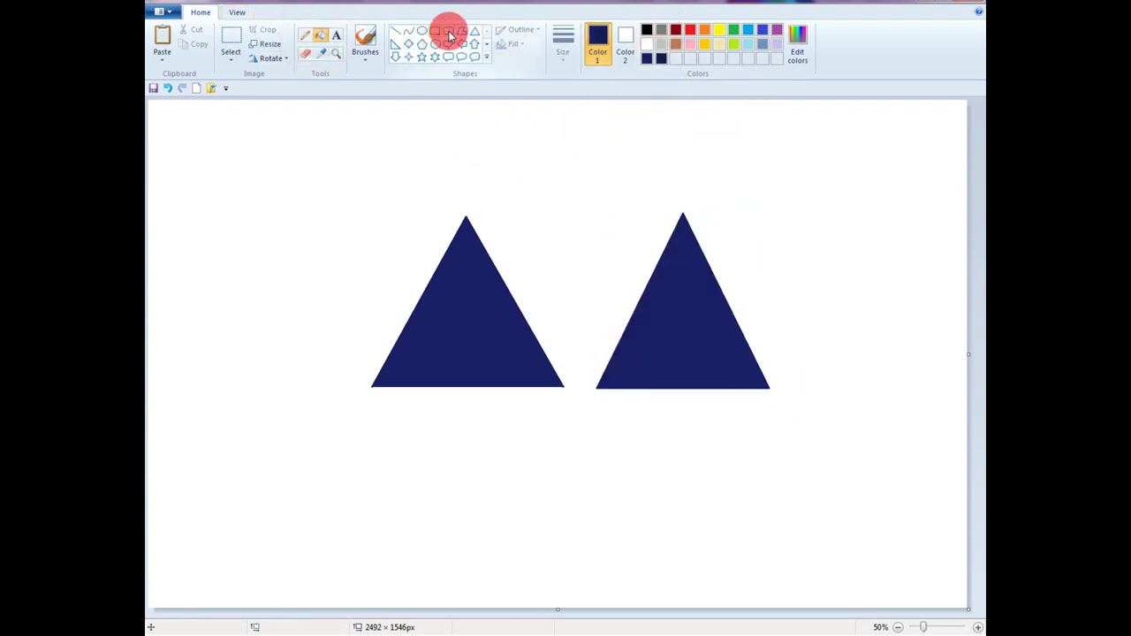
Step: Draw a larger triangle about 711 × 679 px overlapping both mountains in the middle and fill it with a darker navy
{"action": "left_click", "coordinate": [475, 30]}
{"action": "left_click_drag", "start_coordinate": [475, 173], "coordinate": [703, 397]}
{"action": "left_click_drag", "start_coordinate": [589, 332], "coordinate": [581, 337]}
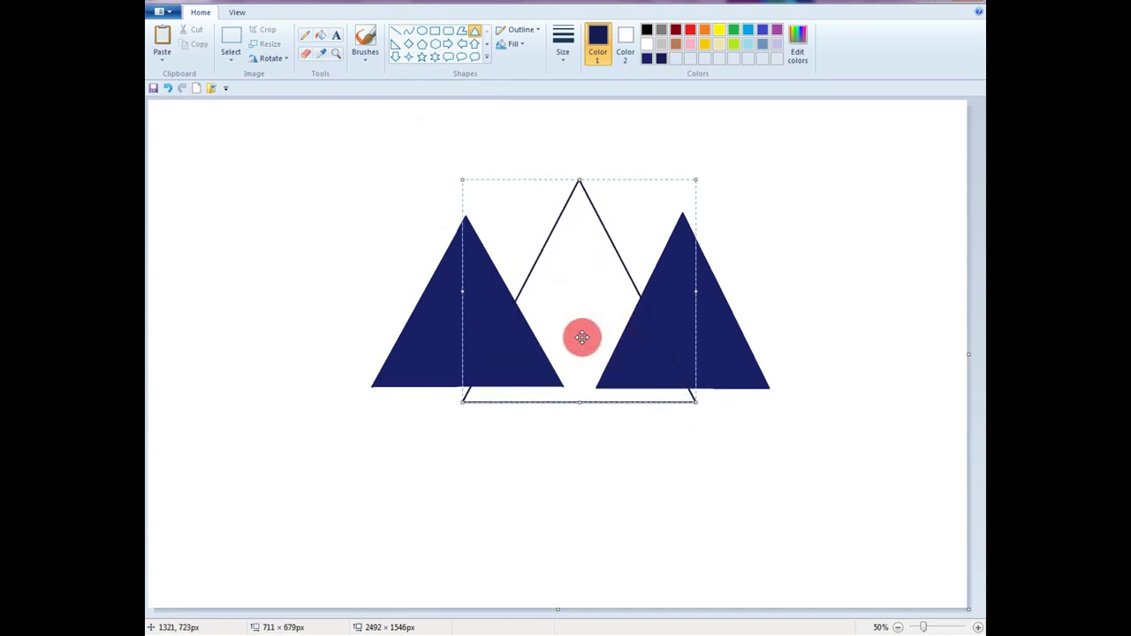
{"action": "left_click", "coordinate": [320, 35]}
{"action": "left_click", "coordinate": [562, 254]}
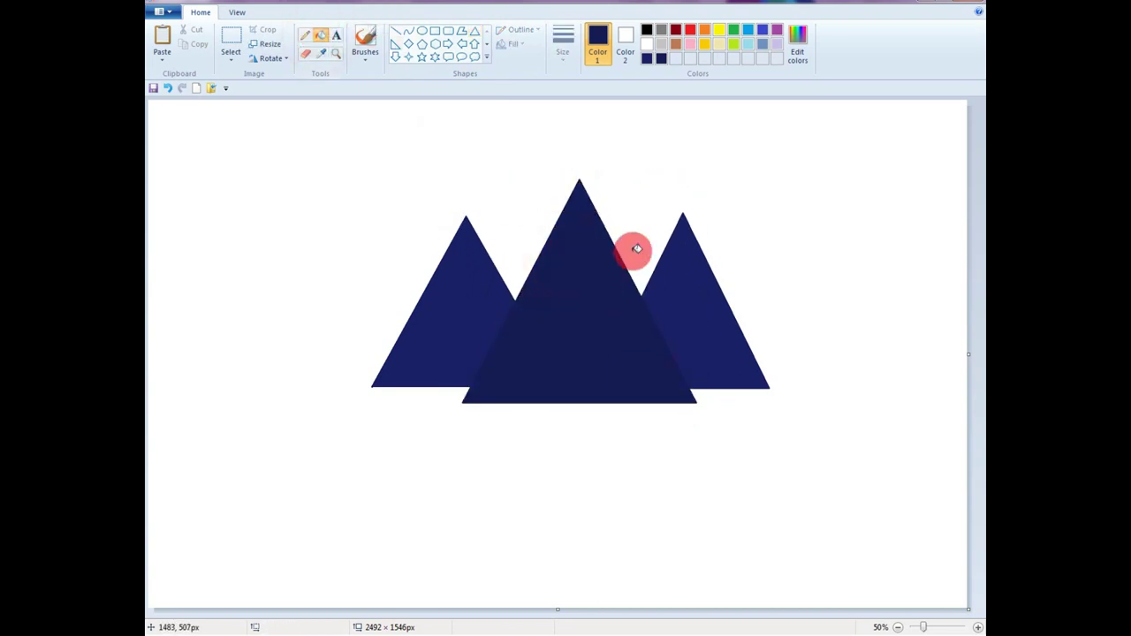
Step: Choose the Curve tool and mix a custom olive-grey drawing color
{"action": "left_click", "coordinate": [412, 28]}
{"action": "left_click", "coordinate": [661, 29]}
{"action": "left_click", "coordinate": [796, 44]}
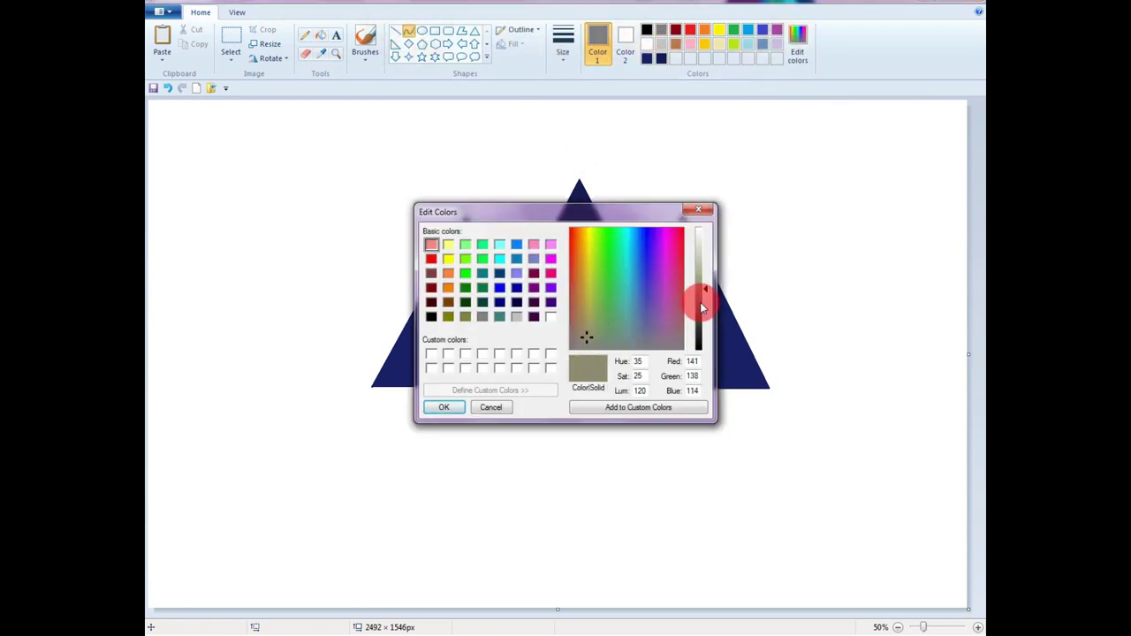
{"action": "left_click_drag", "start_coordinate": [705, 299], "coordinate": [704, 280]}
{"action": "left_click", "coordinate": [444, 408]}
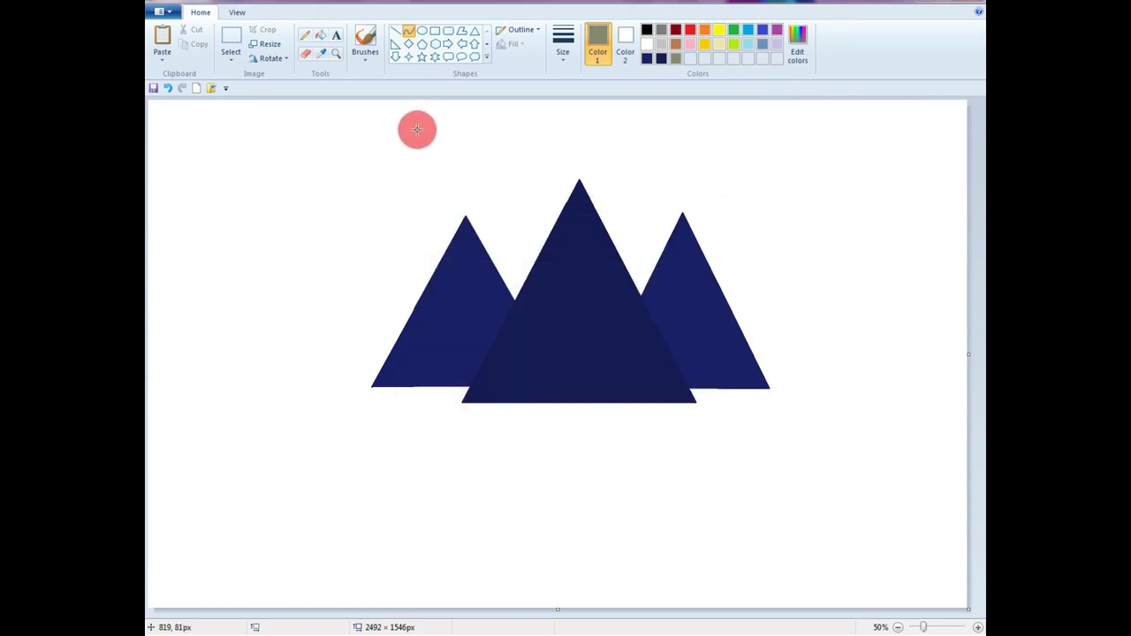
Step: Draw the rounded left end and the bottom edge of the ground outline around the mountains with olive-grey curves
{"action": "mouse_move", "coordinate": [392, 352]}
{"action": "left_mouse_down"}
{"action": "mouse_move", "coordinate": [391, 477]}
{"action": "mouse_move", "coordinate": [459, 445]}
{"action": "mouse_move", "coordinate": [477, 461]}
{"action": "mouse_move", "coordinate": [259, 361]}
{"action": "mouse_move", "coordinate": [263, 349]}
{"action": "left_mouse_up"}
{"action": "left_click_drag", "start_coordinate": [327, 406], "coordinate": [261, 464]}
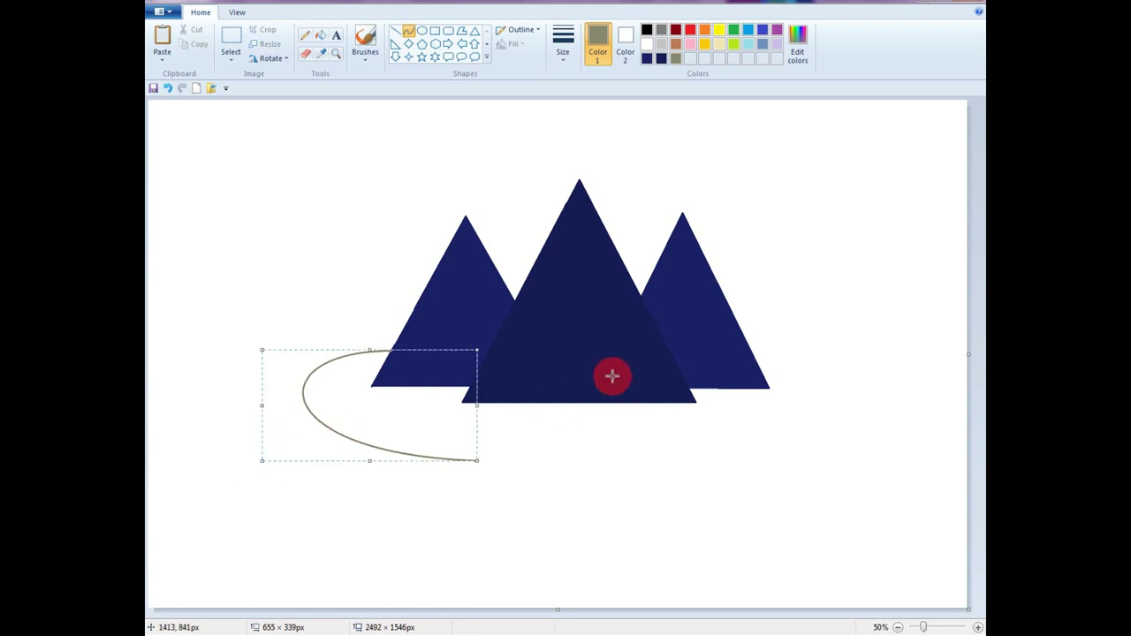
{"action": "left_click", "coordinate": [764, 486]}
{"action": "left_click_drag", "start_coordinate": [472, 460], "coordinate": [732, 459]}
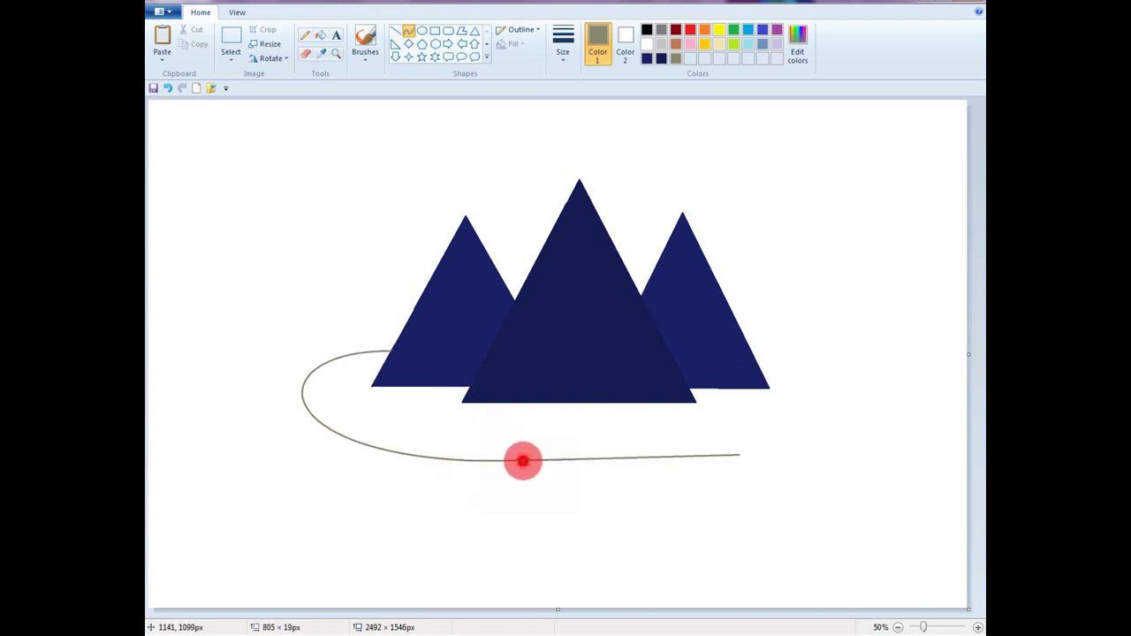
{"action": "left_click_drag", "start_coordinate": [523, 460], "coordinate": [664, 471]}
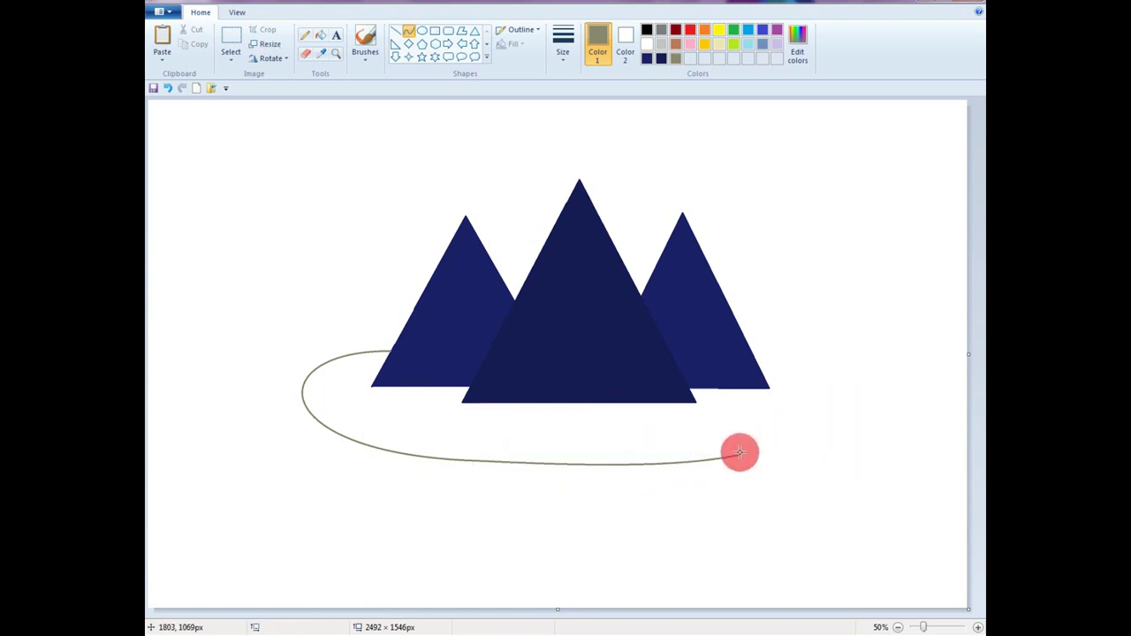
{"action": "left_click_drag", "start_coordinate": [739, 454], "coordinate": [760, 356]}
{"action": "left_click_drag", "start_coordinate": [737, 442], "coordinate": [816, 376]}
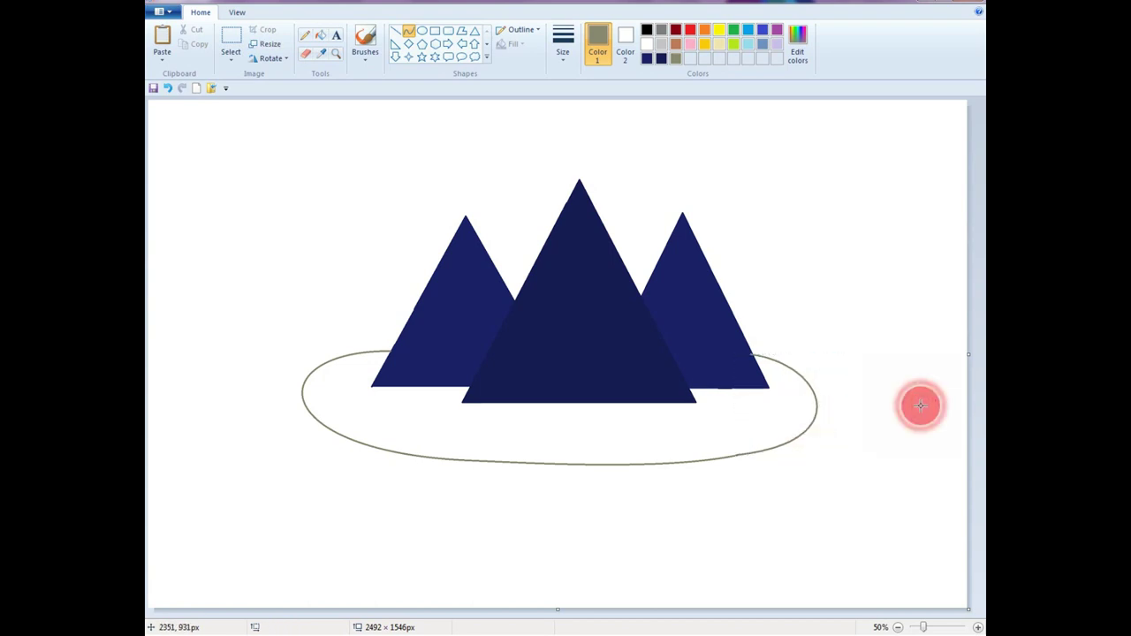
{"action": "key", "text": "ctrl+z"}
Step: Close the ground outline with a rounded curve up to the right mountain and fill the ground with olive grey
{"action": "left_click_drag", "start_coordinate": [742, 460], "coordinate": [748, 343]}
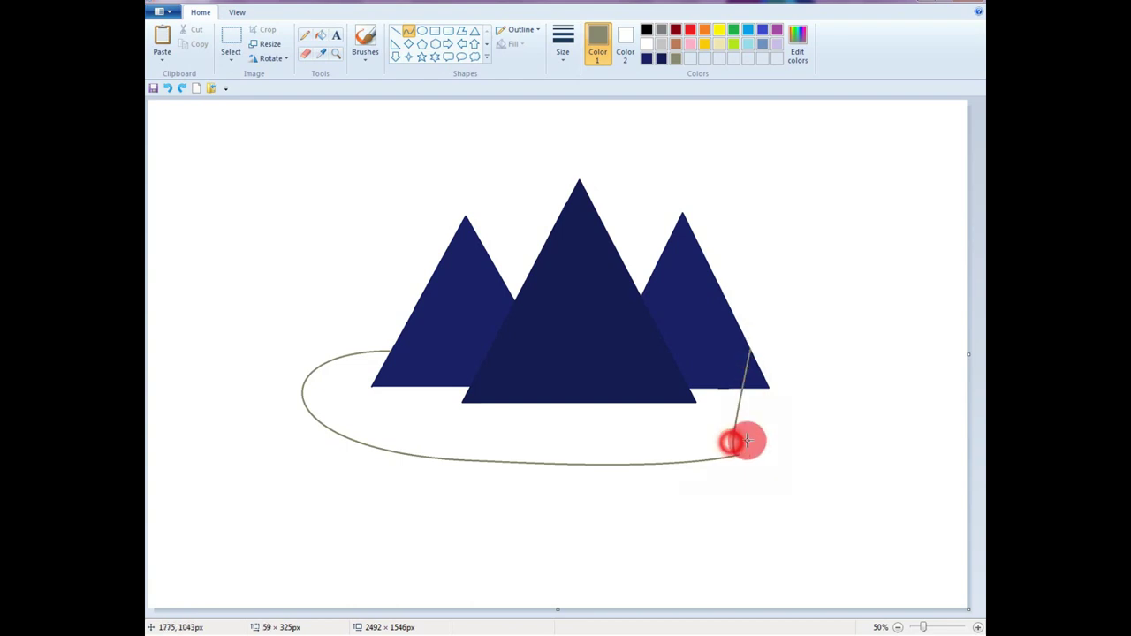
{"action": "left_click_drag", "start_coordinate": [733, 442], "coordinate": [864, 366]}
{"action": "left_click", "coordinate": [320, 34]}
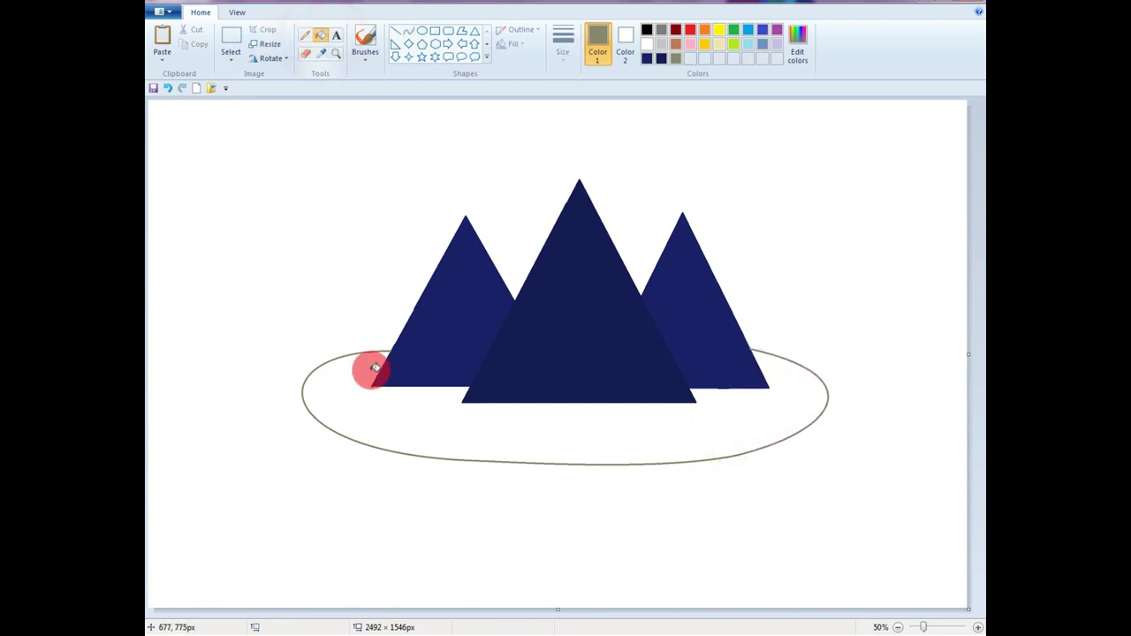
{"action": "left_click", "coordinate": [371, 371]}
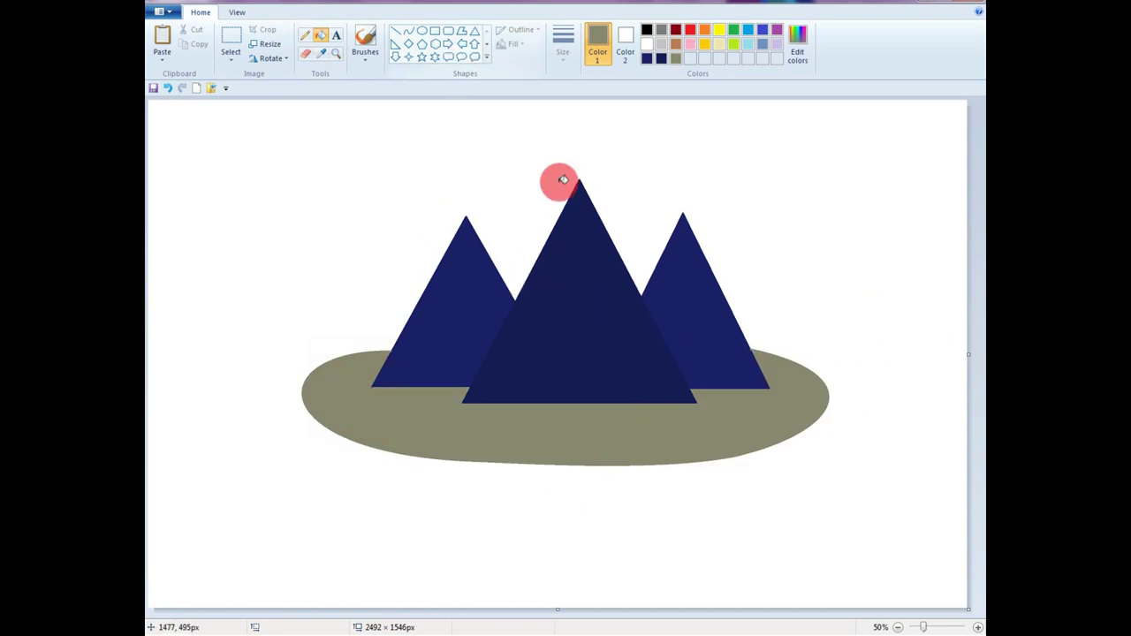
Step: Choose the Curve tool and mix a custom near-black navy from the dark blue swatch
{"action": "left_click", "coordinate": [409, 31]}
{"action": "left_click", "coordinate": [654, 59]}
{"action": "left_click", "coordinate": [799, 46]}
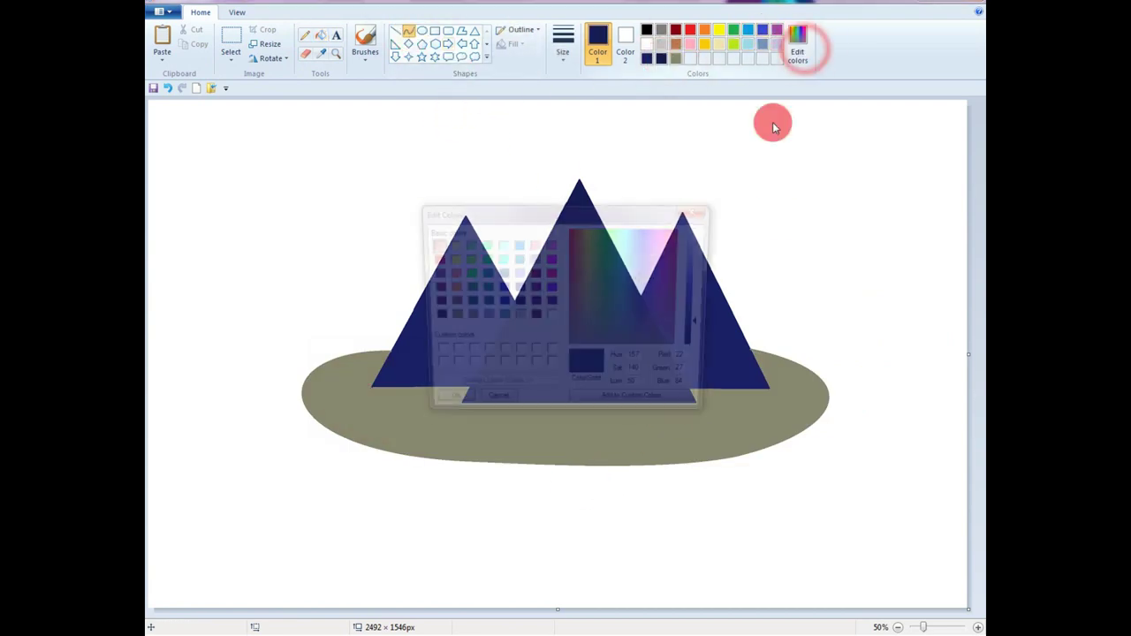
{"action": "left_click_drag", "start_coordinate": [703, 343], "coordinate": [704, 349]}
{"action": "left_click", "coordinate": [444, 406]}
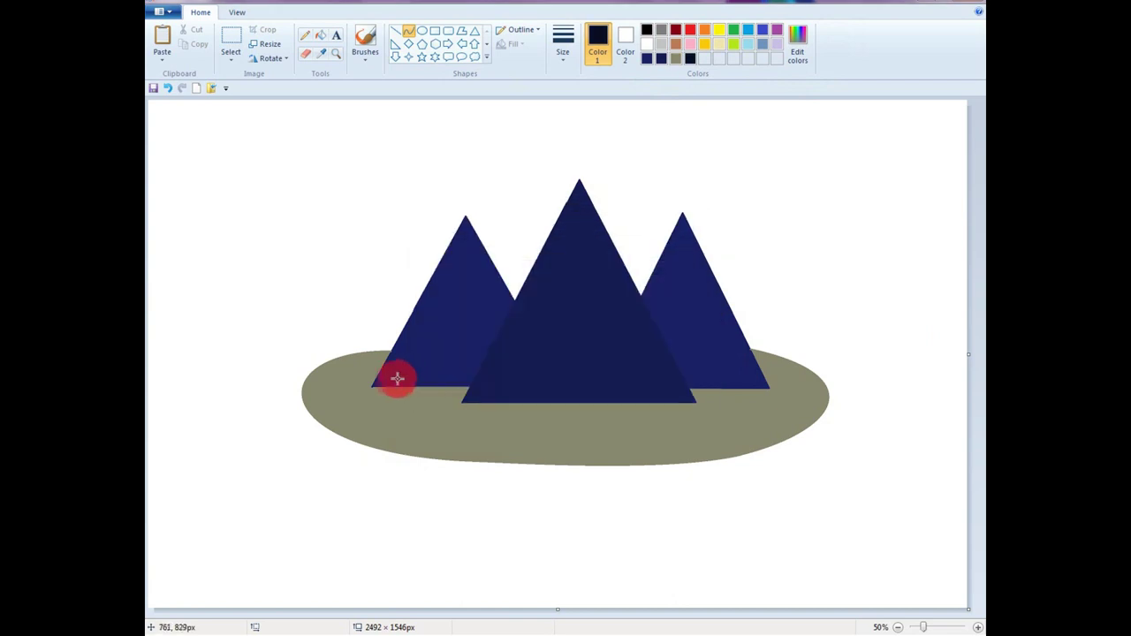
Step: Draw a dome-shaped curve about 1600 px wide over the mountains between the ground's two ends and fill the sky with near-black navy
{"action": "left_click_drag", "start_coordinate": [301, 392], "coordinate": [828, 390]}
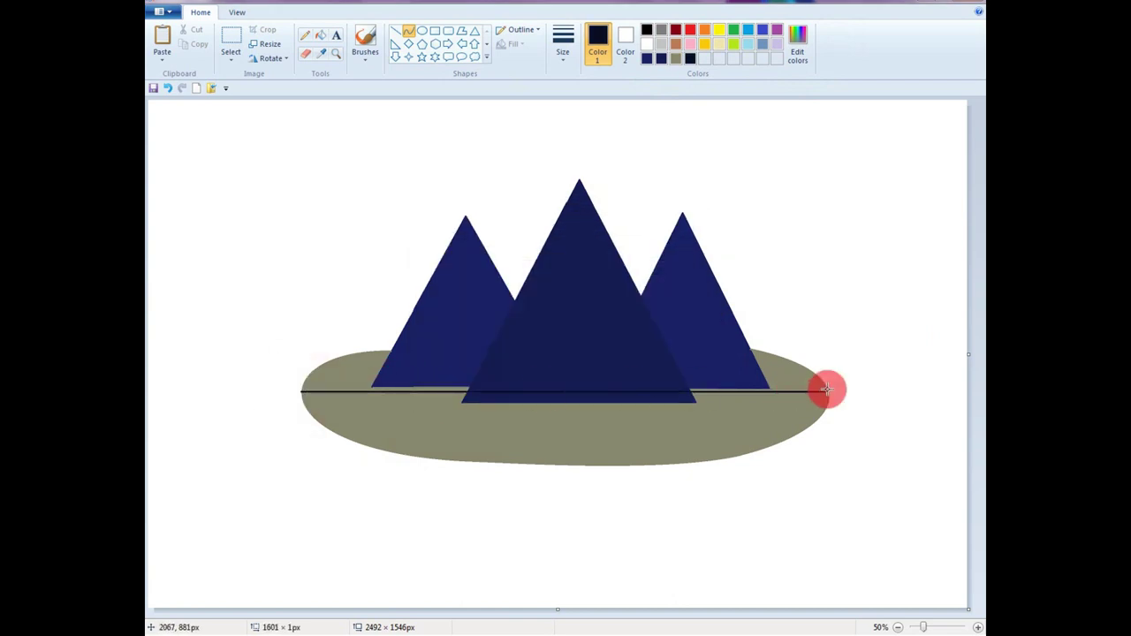
{"action": "left_click_drag", "start_coordinate": [374, 376], "coordinate": [857, 43]}
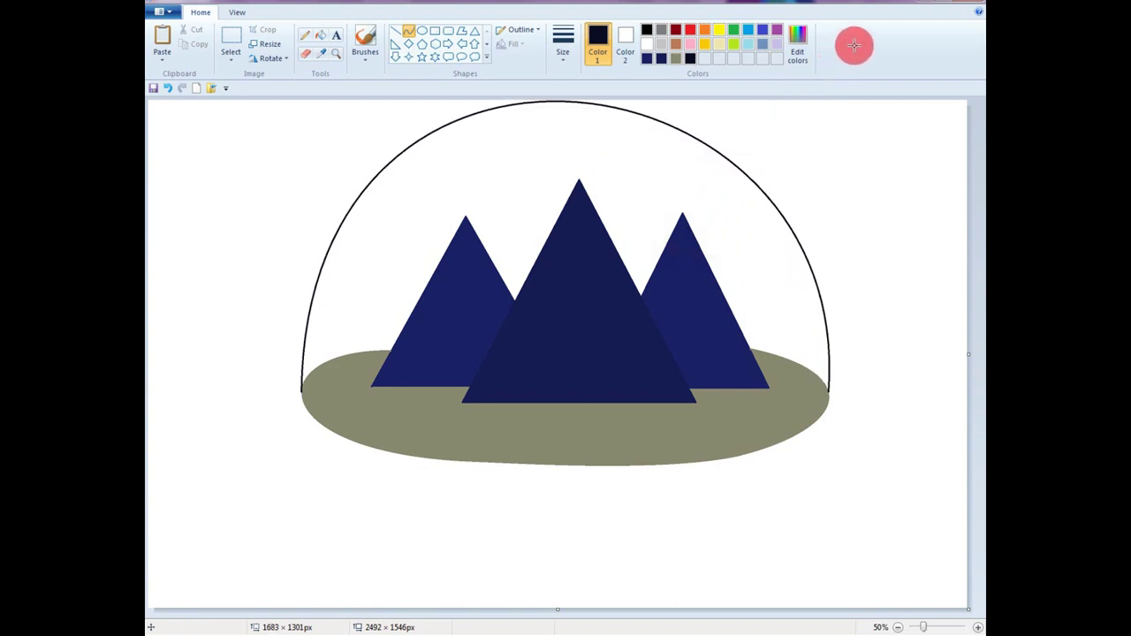
{"action": "left_click", "coordinate": [320, 35]}
{"action": "left_click", "coordinate": [644, 238]}
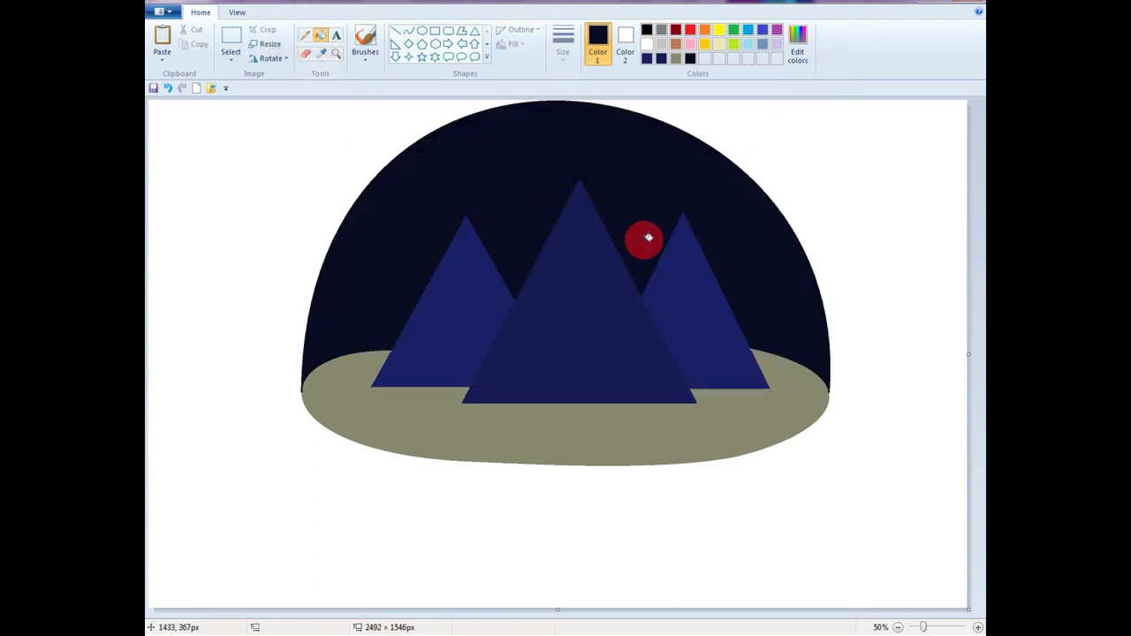
Step: Draw a wavy dark blue water outline with curves from the ground's left end down and along beneath the ground
{"action": "left_click", "coordinate": [408, 31]}
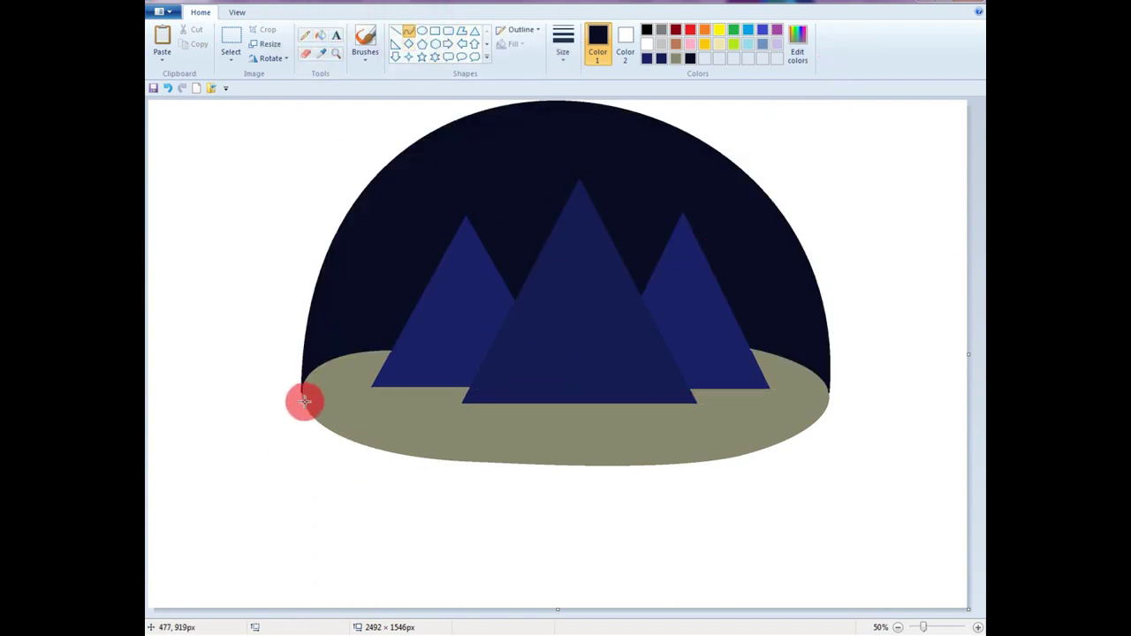
{"action": "left_click_drag", "start_coordinate": [302, 393], "coordinate": [395, 519]}
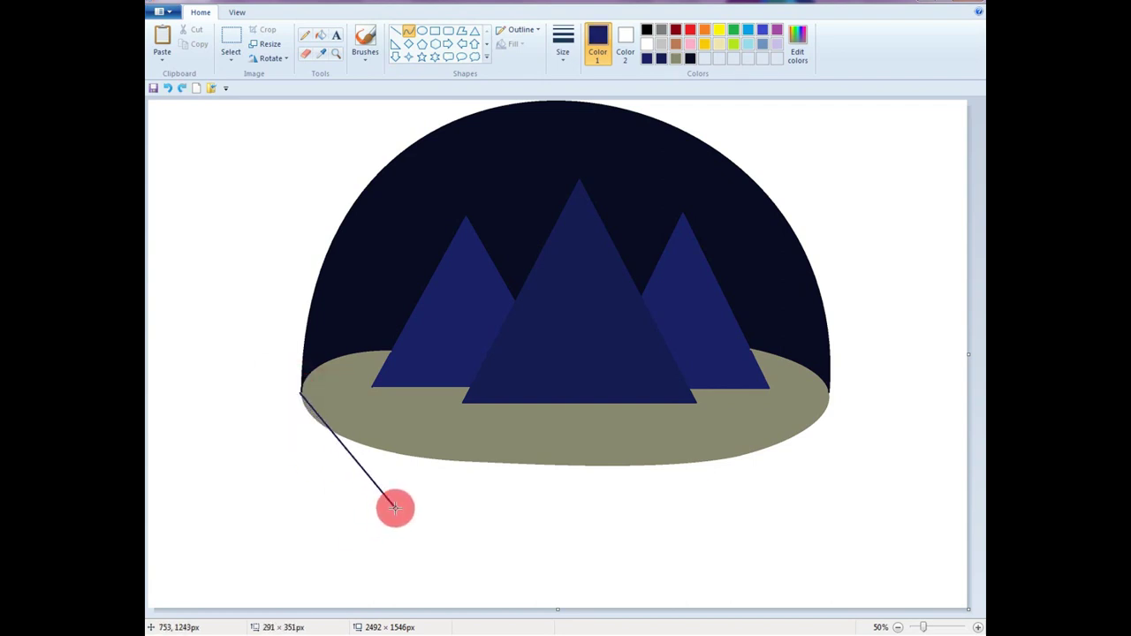
{"action": "left_click_drag", "start_coordinate": [282, 395], "coordinate": [291, 459]}
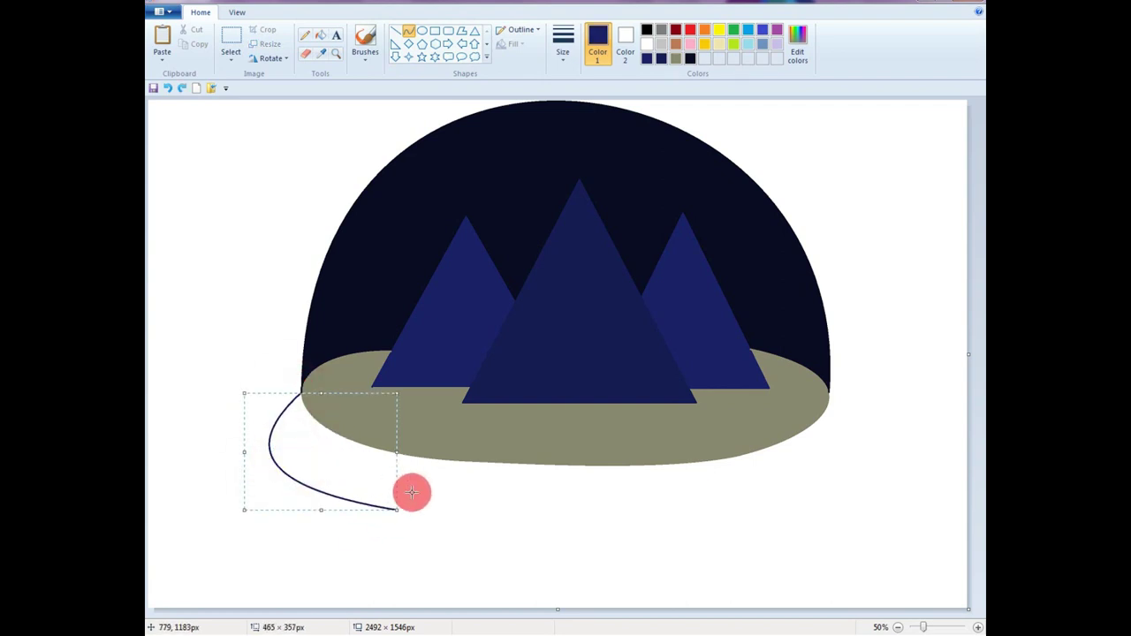
{"action": "left_click_drag", "start_coordinate": [397, 511], "coordinate": [500, 563]}
{"action": "left_click_drag", "start_coordinate": [397, 530], "coordinate": [664, 560]}
{"action": "left_click_drag", "start_coordinate": [601, 561], "coordinate": [628, 518]}
{"action": "left_click", "coordinate": [663, 558]}
Step: Continue the wavy water outline up to the ground's right end with curves and fill the water with dark blue
{"action": "left_click_drag", "start_coordinate": [664, 557], "coordinate": [851, 546]}
{"action": "left_click_drag", "start_coordinate": [751, 553], "coordinate": [887, 549]}
{"action": "left_click", "coordinate": [849, 547]}
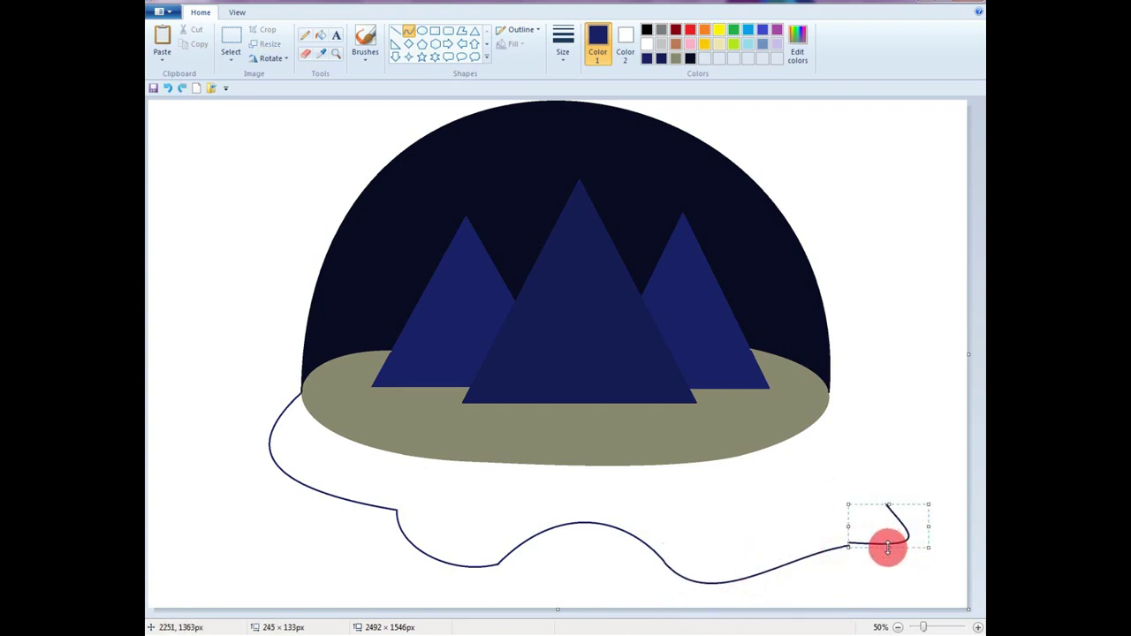
{"action": "left_click", "coordinate": [888, 551]}
{"action": "mouse_move", "coordinate": [887, 505]}
{"action": "left_mouse_down"}
{"action": "mouse_move", "coordinate": [865, 451]}
{"action": "mouse_move", "coordinate": [832, 469]}
{"action": "mouse_move", "coordinate": [827, 391]}
{"action": "left_mouse_up"}
{"action": "left_click", "coordinate": [851, 468]}
{"action": "left_click", "coordinate": [924, 455]}
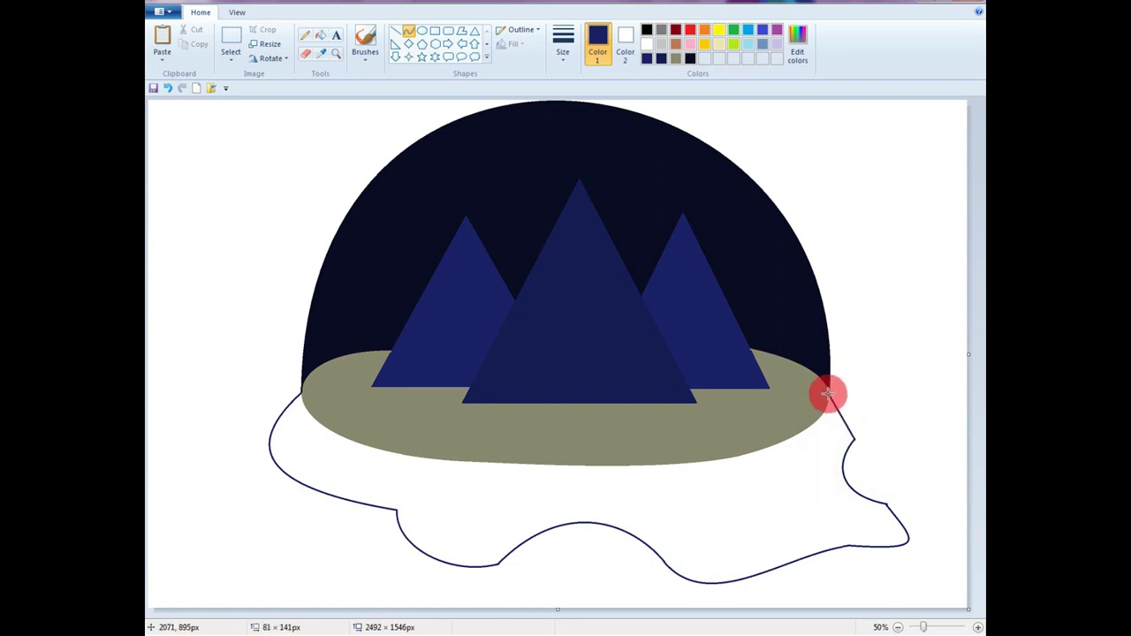
{"action": "left_click", "coordinate": [321, 35]}
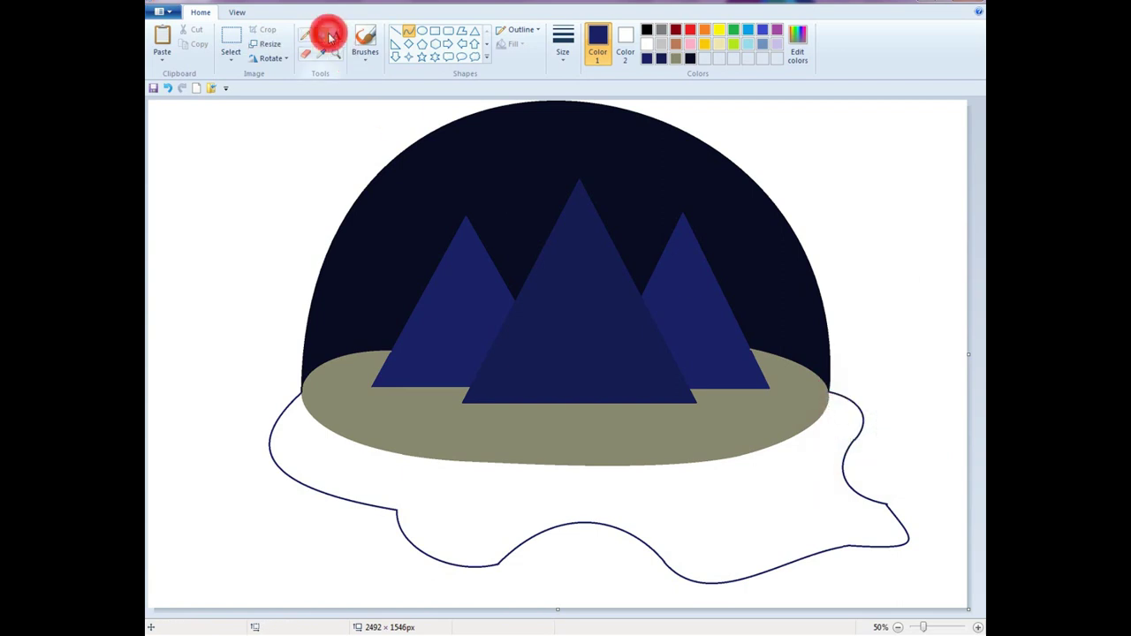
{"action": "left_click", "coordinate": [531, 492]}
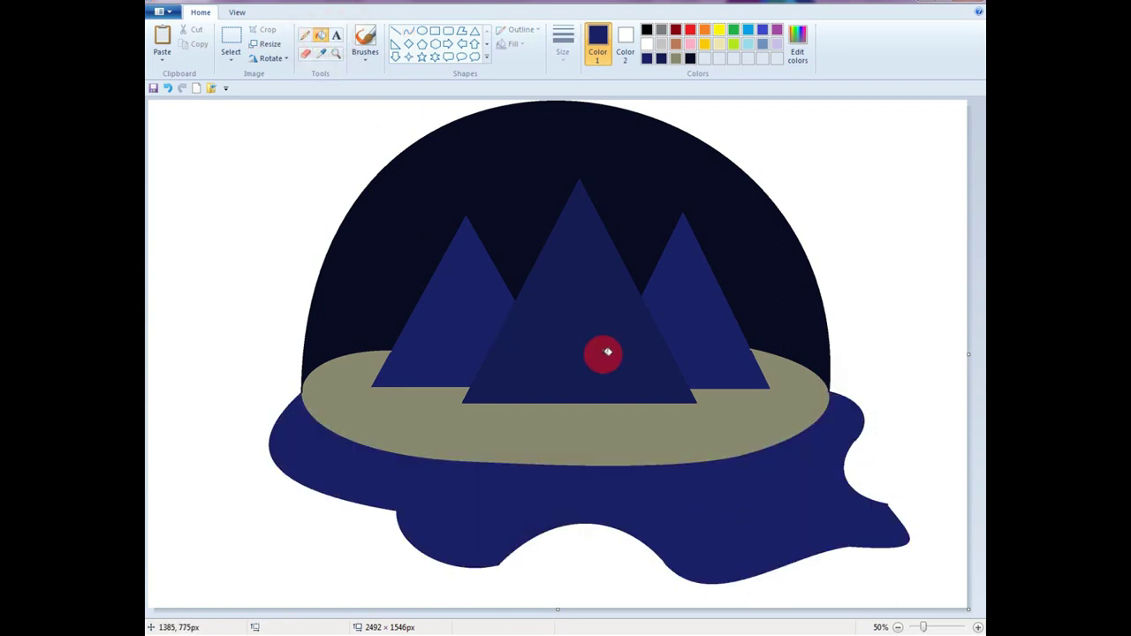
Step: Draw a wavy white snow line across the left mountain's peak at 100% zoom and fill the peak with white
{"action": "left_click", "coordinate": [409, 30]}
{"action": "left_click", "coordinate": [647, 43]}
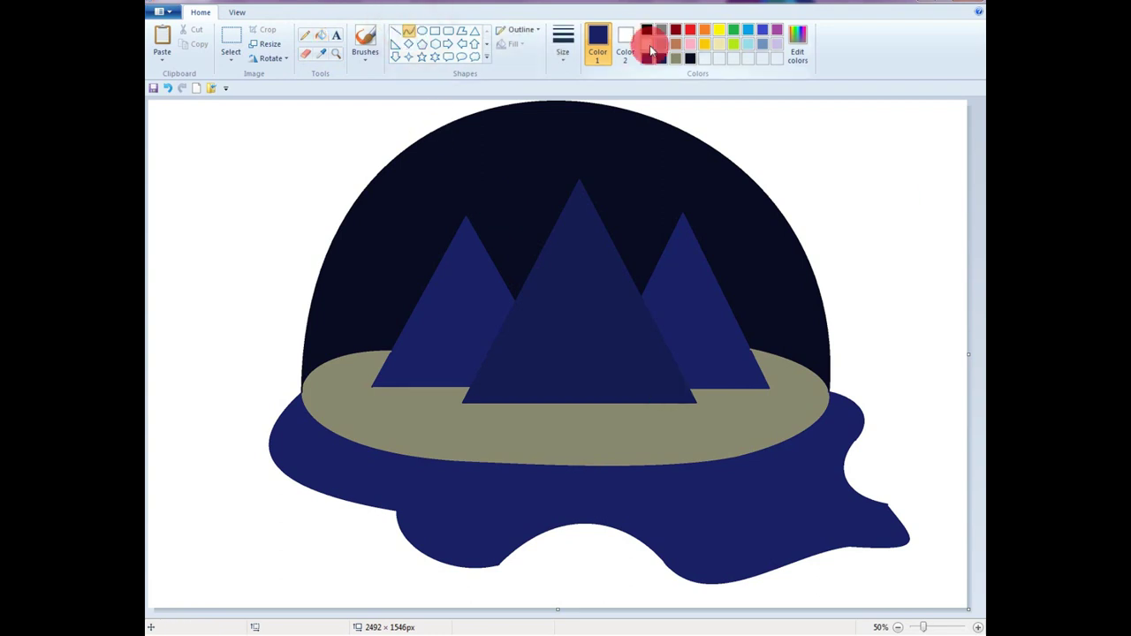
{"action": "left_click", "coordinate": [977, 627]}
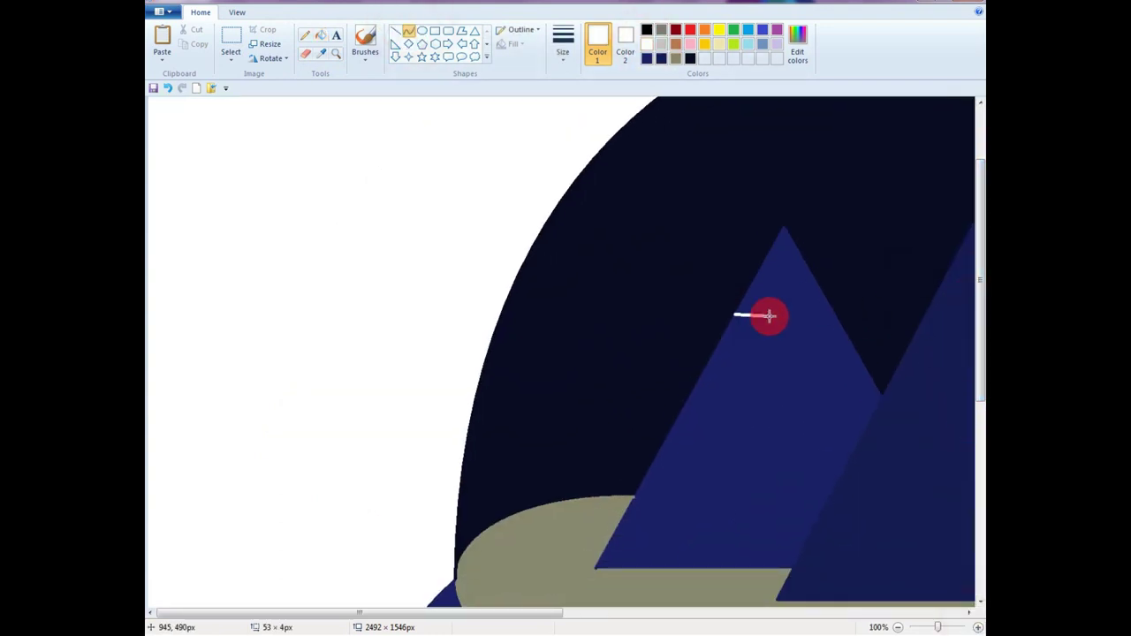
{"action": "left_click_drag", "start_coordinate": [770, 301], "coordinate": [799, 315]}
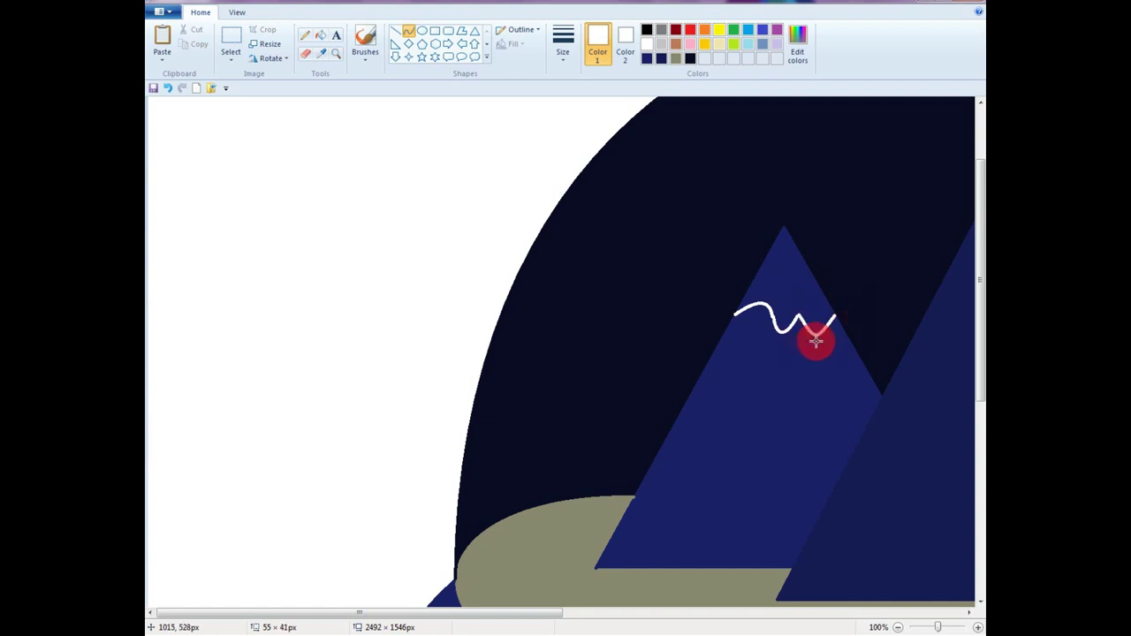
{"action": "left_click", "coordinate": [320, 35]}
{"action": "left_click", "coordinate": [799, 290]}
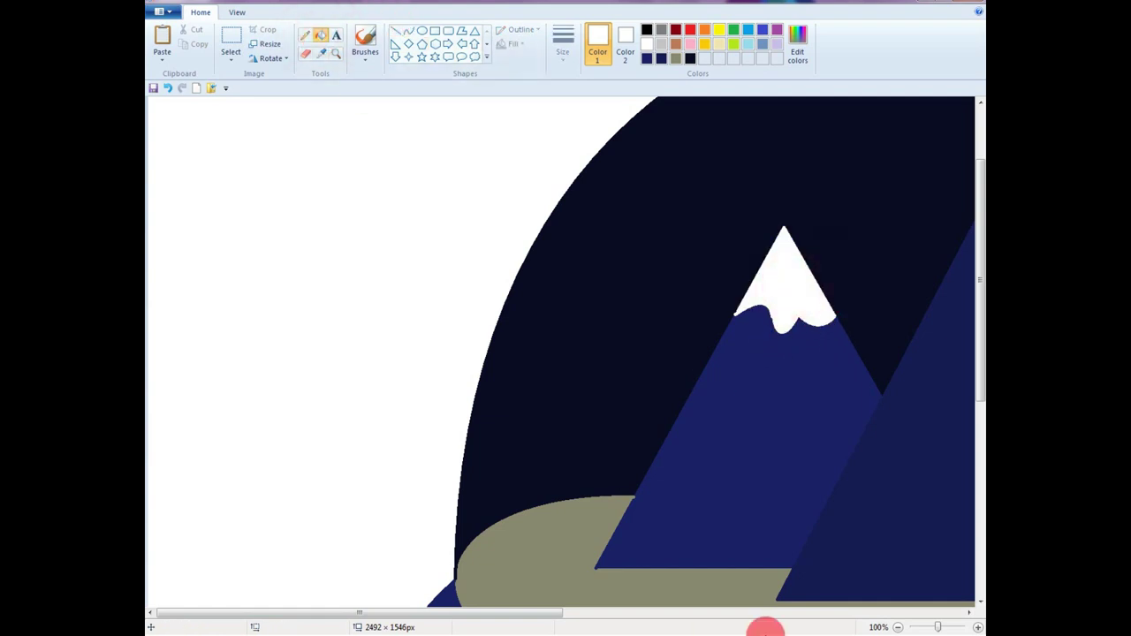
Step: Draw a wavy white snow line with curves across the middle mountain's peak and fill the peak above it with white
{"action": "scroll", "coordinate": [620, 630], "scroll_direction": "right", "scroll_amount": 4}
{"action": "left_click", "coordinate": [409, 31]}
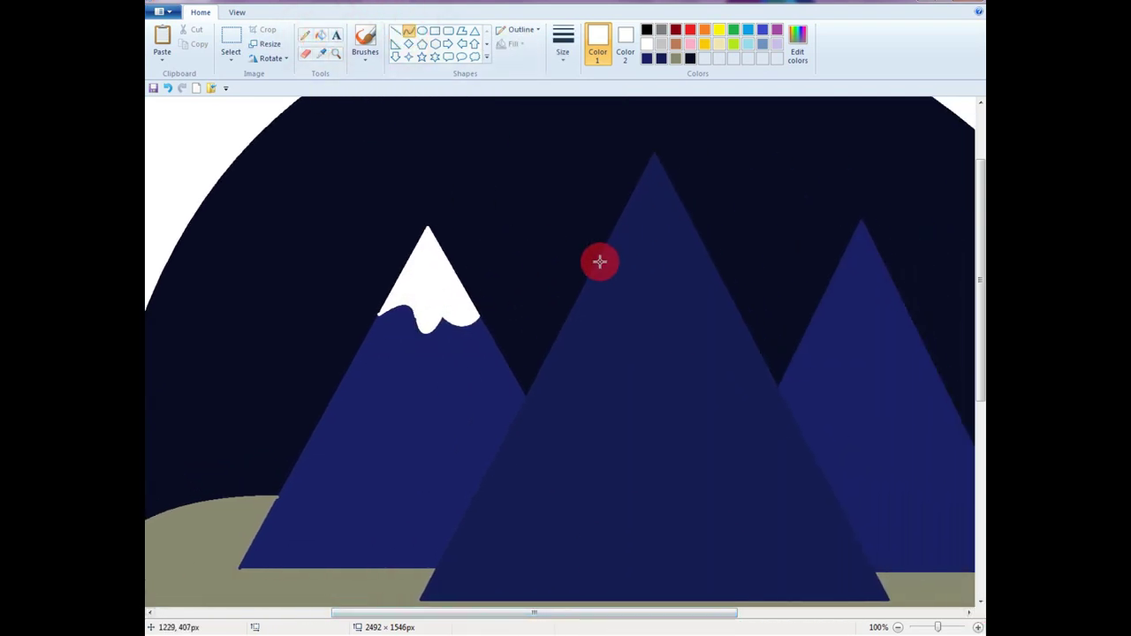
{"action": "mouse_move", "coordinate": [588, 286]}
{"action": "left_mouse_down"}
{"action": "mouse_move", "coordinate": [629, 284]}
{"action": "mouse_move", "coordinate": [609, 275]}
{"action": "left_mouse_up"}
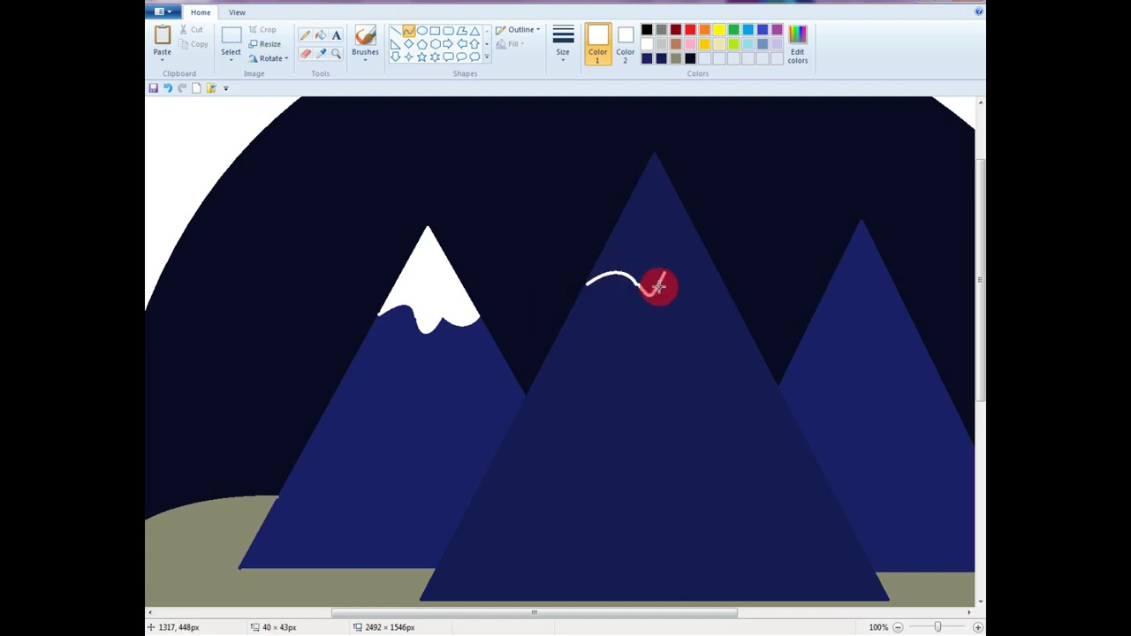
{"action": "left_click", "coordinate": [695, 278]}
{"action": "mouse_move", "coordinate": [662, 272]}
{"action": "left_mouse_down"}
{"action": "mouse_move", "coordinate": [708, 299]}
{"action": "mouse_move", "coordinate": [701, 268]}
{"action": "left_mouse_up"}
{"action": "mouse_move", "coordinate": [674, 274]}
{"action": "left_mouse_down"}
{"action": "mouse_move", "coordinate": [684, 321]}
{"action": "mouse_move", "coordinate": [698, 266]}
{"action": "left_mouse_up"}
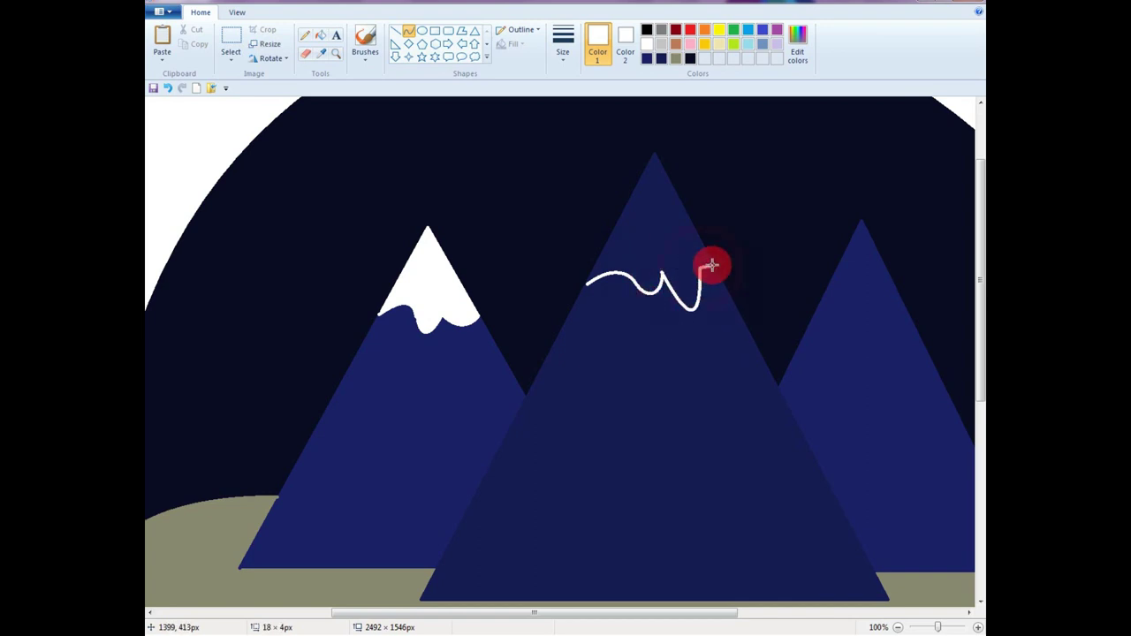
{"action": "left_click", "coordinate": [305, 34]}
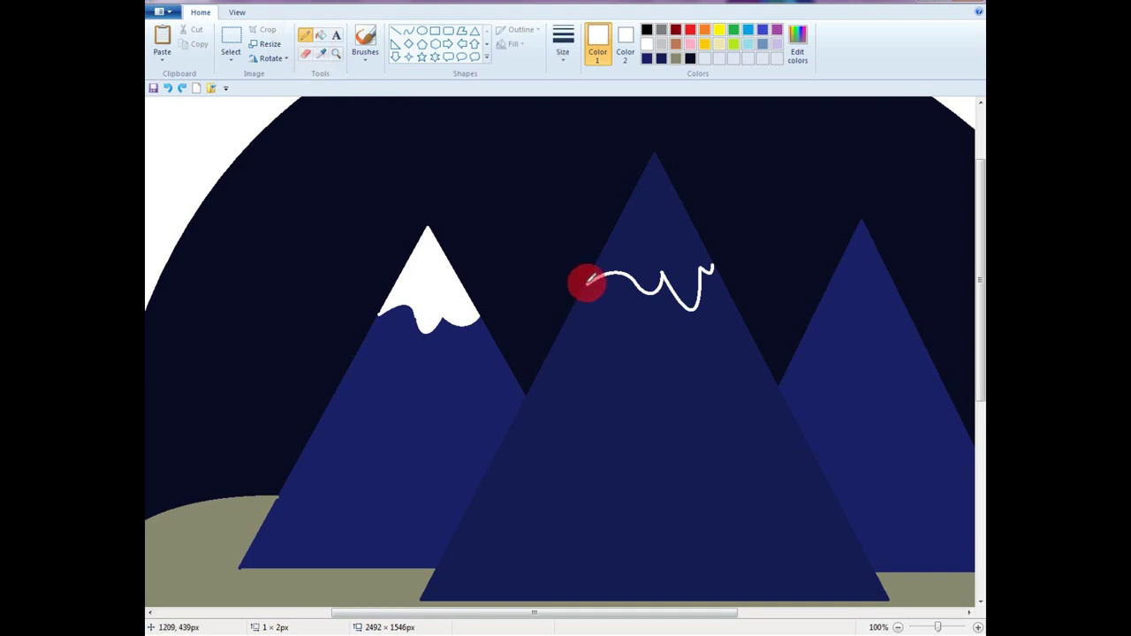
{"action": "left_click", "coordinate": [321, 32]}
{"action": "left_click", "coordinate": [661, 245]}
Step: Draw a scalloped white snow line with curves across the right mountain's peak and fill the peak with white
{"action": "left_click_drag", "start_coordinate": [548, 614], "coordinate": [651, 616]}
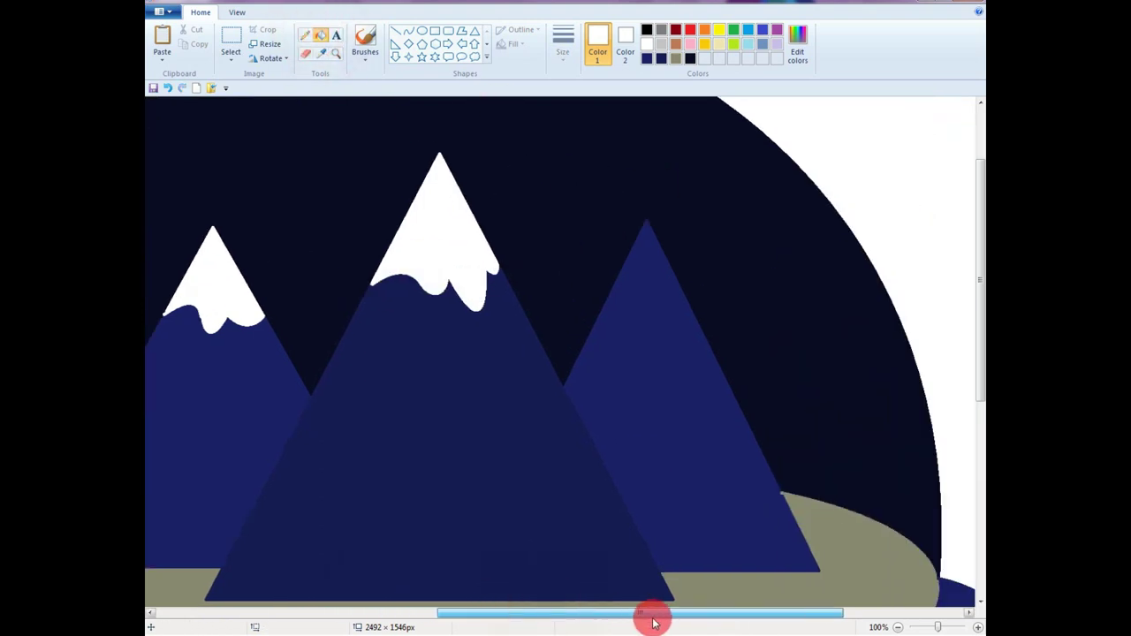
{"action": "left_click", "coordinate": [408, 32]}
{"action": "left_click", "coordinate": [608, 301]}
{"action": "mouse_move", "coordinate": [607, 310]}
{"action": "left_mouse_down"}
{"action": "mouse_move", "coordinate": [662, 301]}
{"action": "mouse_move", "coordinate": [644, 344]}
{"action": "mouse_move", "coordinate": [679, 298]}
{"action": "mouse_move", "coordinate": [679, 318]}
{"action": "left_mouse_up"}
{"action": "left_click", "coordinate": [321, 36]}
{"action": "left_click", "coordinate": [669, 294]}
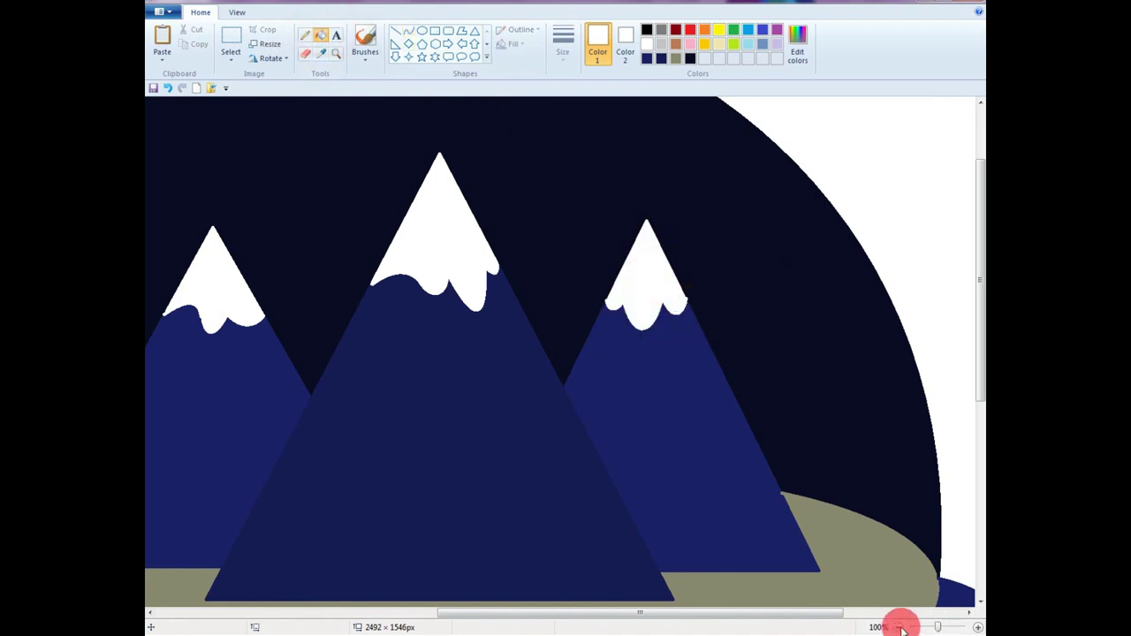
Step: At 50% zoom, draw a curve down the left mountain's right side in a slightly lighter blue and fill the strip with it
{"action": "left_click", "coordinate": [899, 627]}
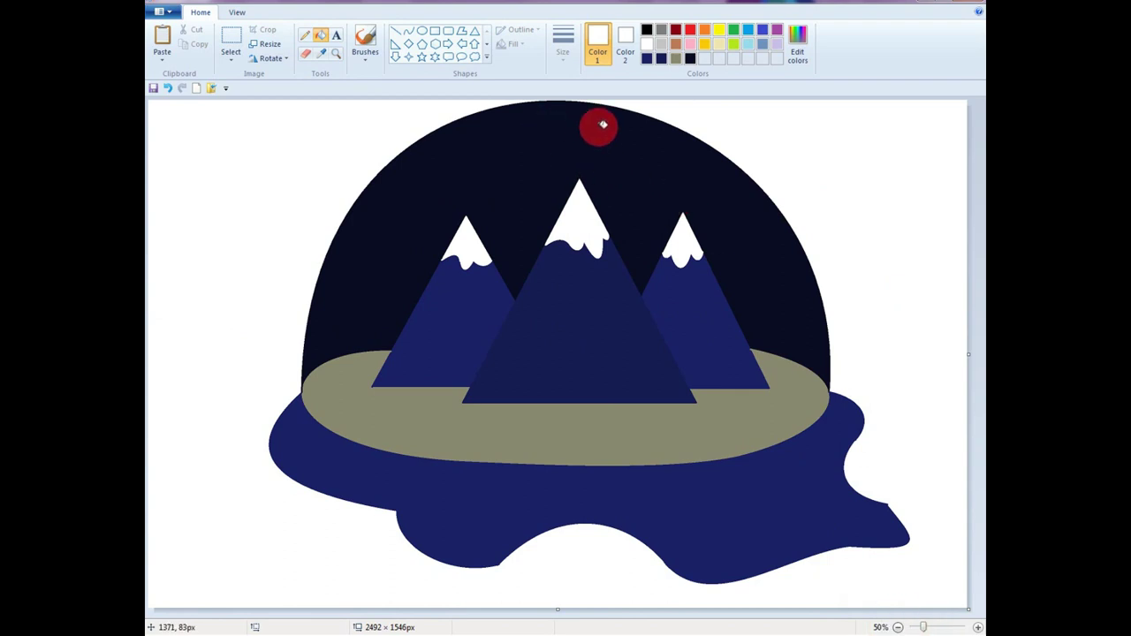
{"action": "left_click", "coordinate": [319, 53]}
{"action": "left_click", "coordinate": [466, 299]}
{"action": "left_click", "coordinate": [797, 44]}
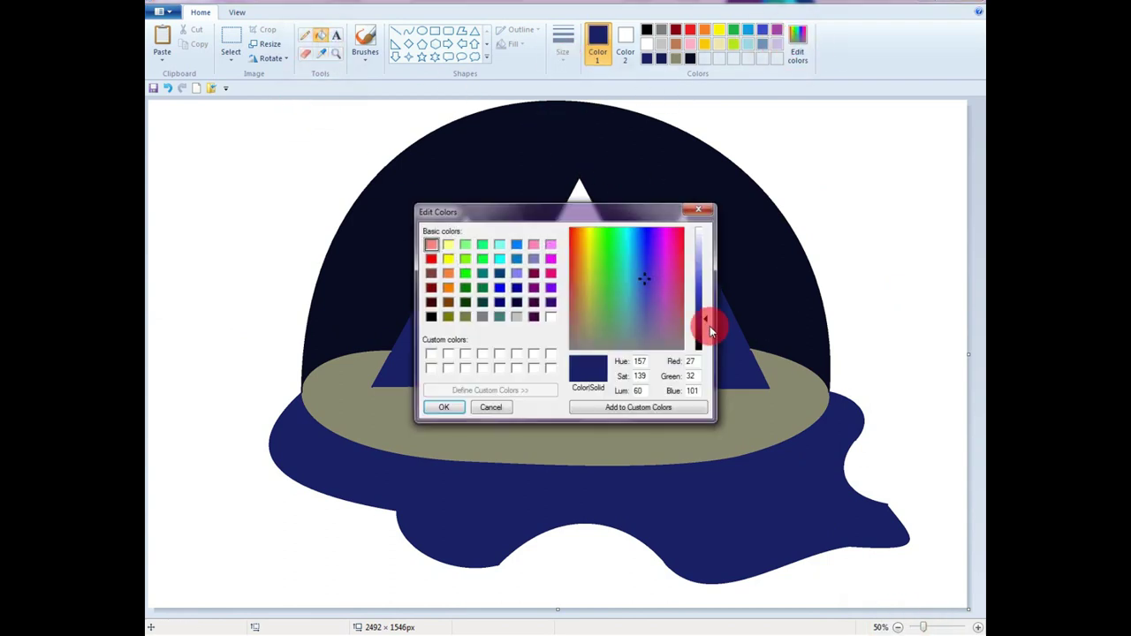
{"action": "left_click", "coordinate": [443, 406]}
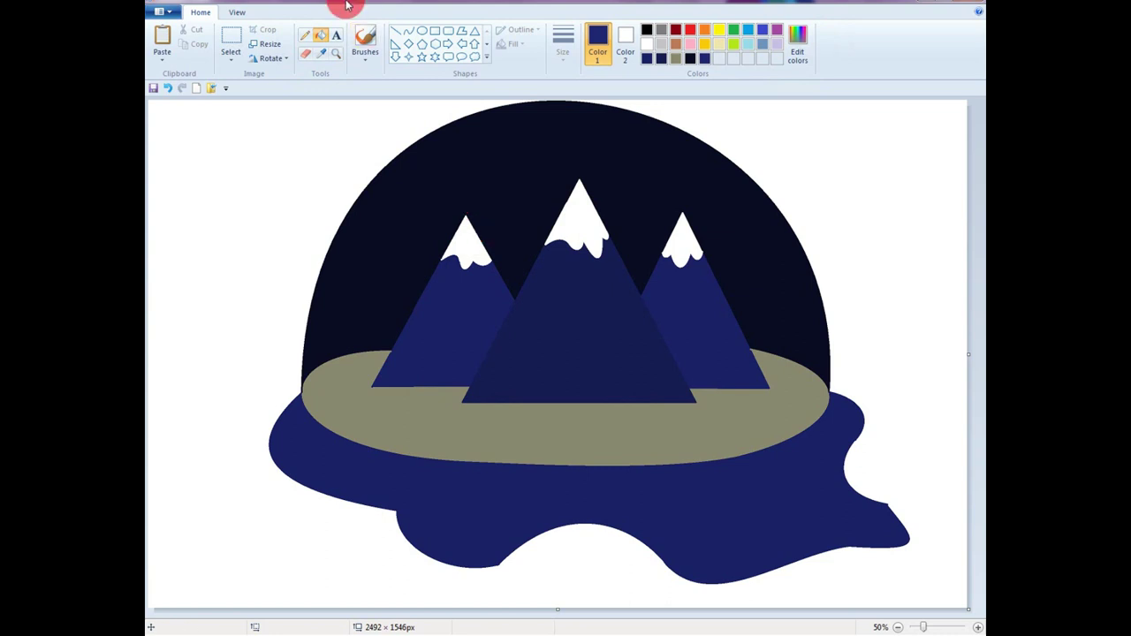
{"action": "left_click", "coordinate": [409, 30]}
{"action": "left_click_drag", "start_coordinate": [482, 265], "coordinate": [503, 322]}
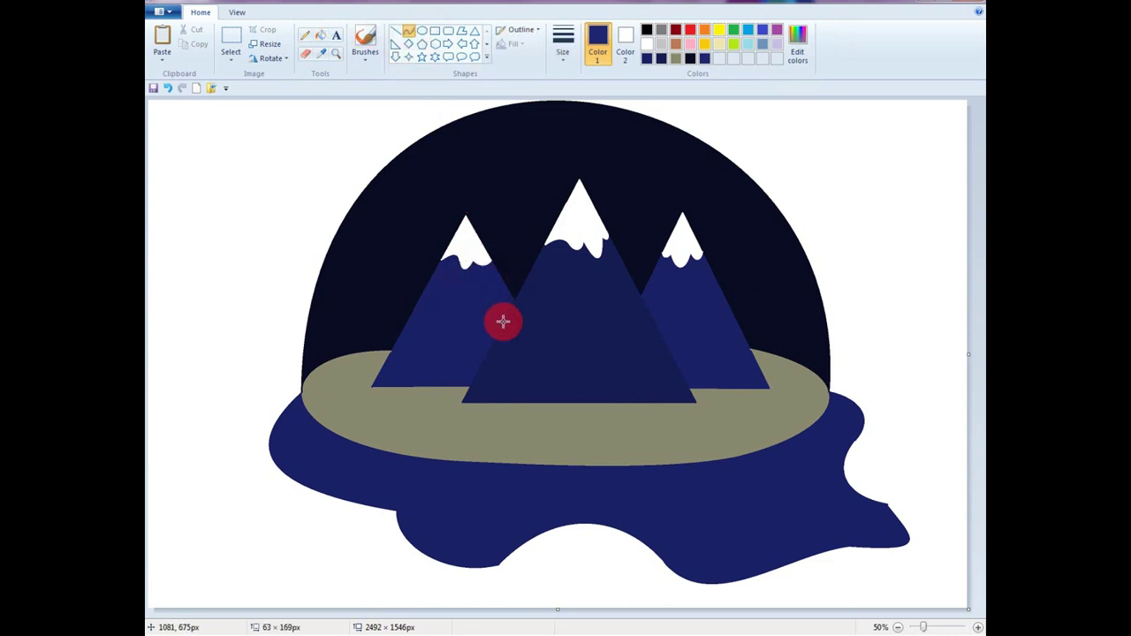
{"action": "left_click", "coordinate": [320, 35]}
{"action": "left_click", "coordinate": [492, 289]}
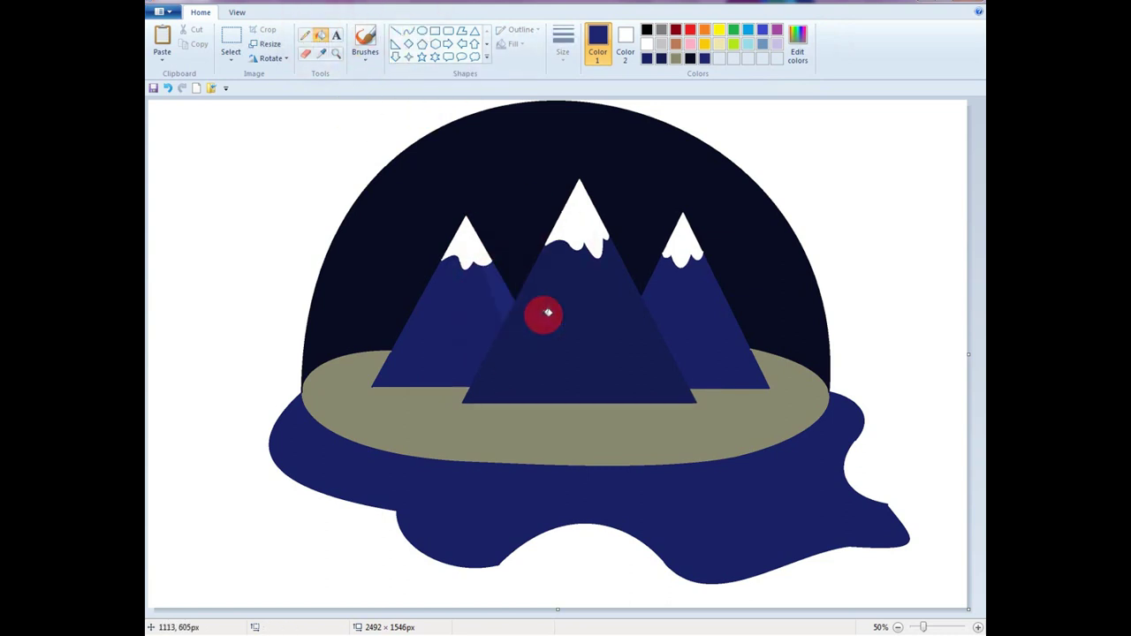
Step: Try a lighter blue of hue 157 and luminance 64 as the fill for the left mountain's shading strip
{"action": "left_click", "coordinate": [796, 48]}
{"action": "left_click_drag", "start_coordinate": [702, 312], "coordinate": [702, 319]}
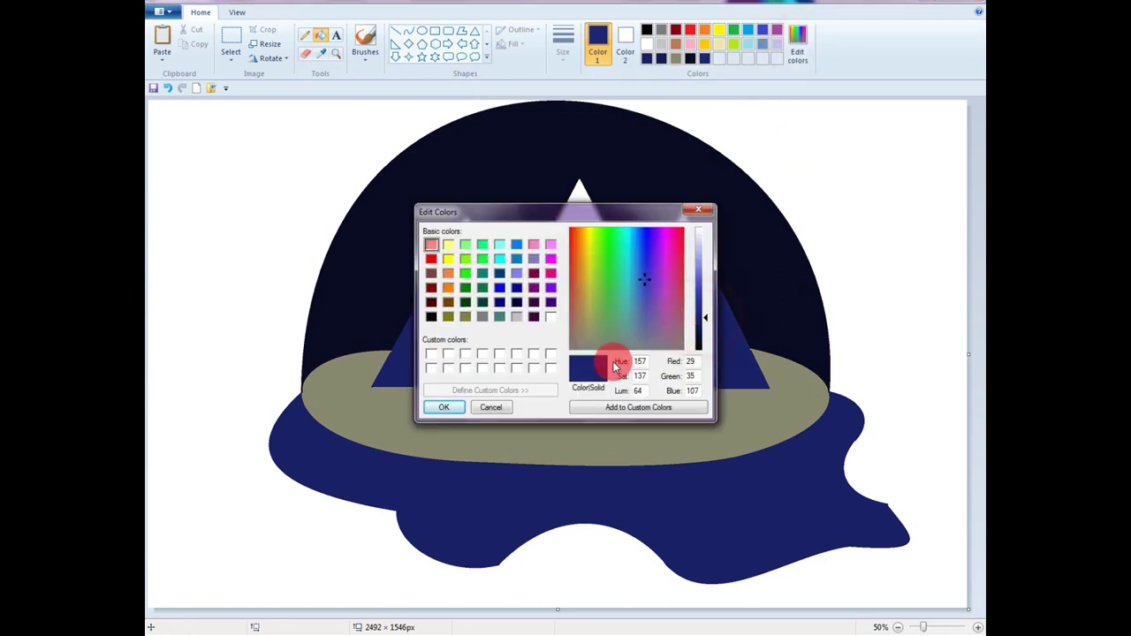
{"action": "left_click", "coordinate": [444, 406]}
{"action": "left_click", "coordinate": [493, 279]}
{"action": "left_click", "coordinate": [798, 48]}
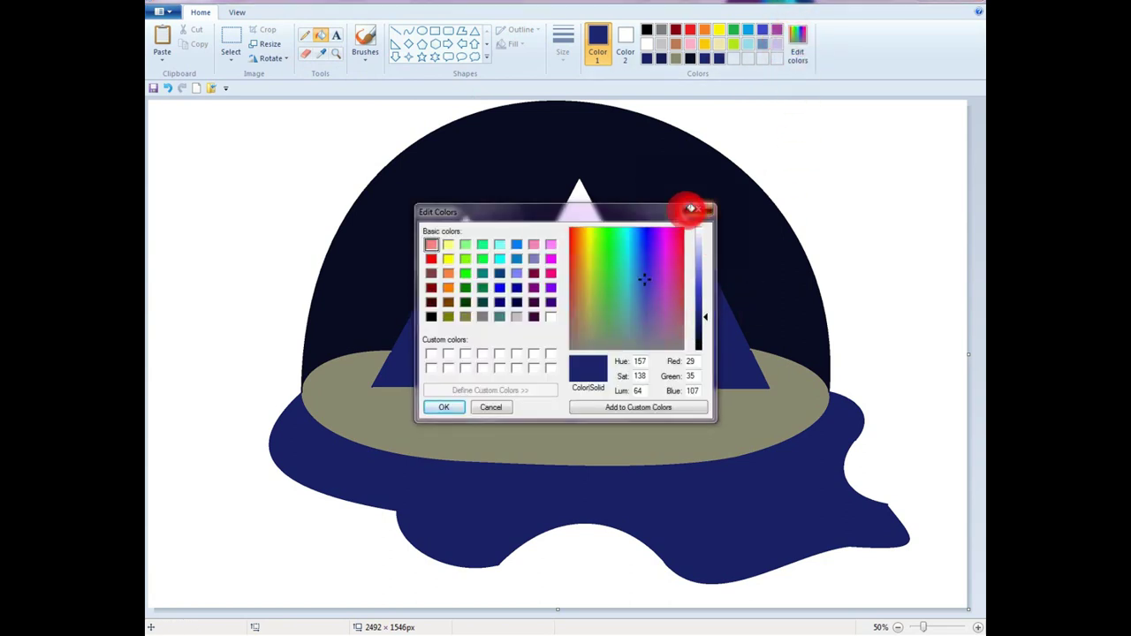
{"action": "left_click", "coordinate": [707, 211]}
Step: Pick the left mountain's blue, darken it slightly, and fill the mountain's right-hand shading strip with the darker shade
{"action": "left_click", "coordinate": [320, 54]}
{"action": "left_click", "coordinate": [486, 315]}
{"action": "left_click", "coordinate": [699, 321]}
{"action": "left_click", "coordinate": [440, 406]}
{"action": "left_click", "coordinate": [478, 295]}
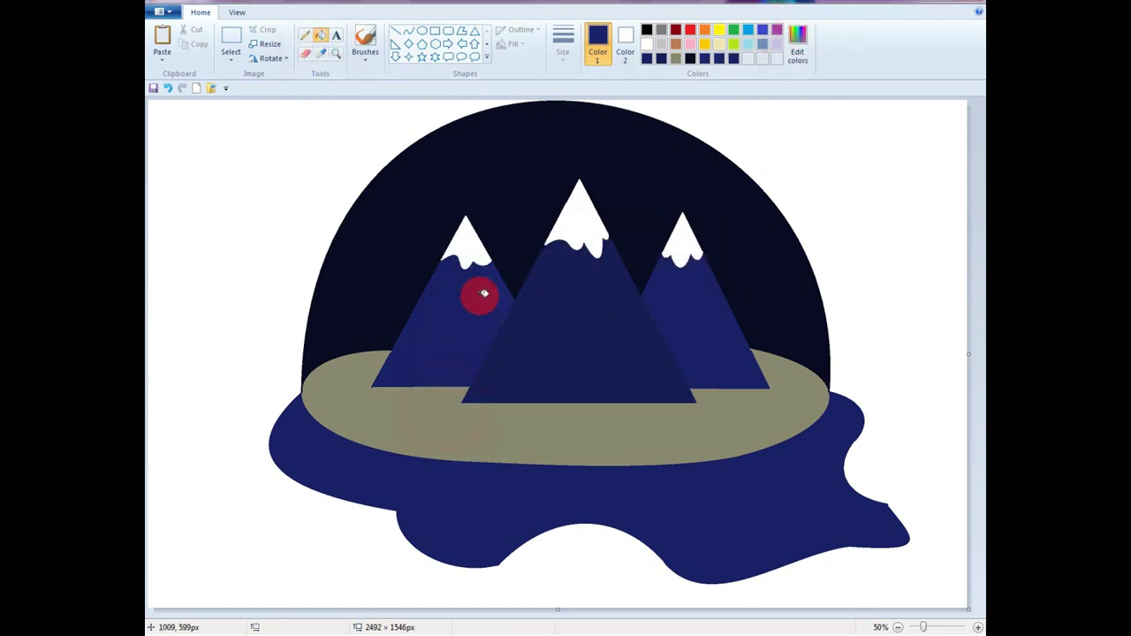
Step: Pick the middle mountain's navy as the drawing colour and darken it slightly
{"action": "left_click", "coordinate": [560, 324]}
{"action": "left_click", "coordinate": [373, 5]}
{"action": "left_click", "coordinate": [546, 283]}
{"action": "left_click", "coordinate": [786, 37]}
{"action": "left_click", "coordinate": [707, 321]}
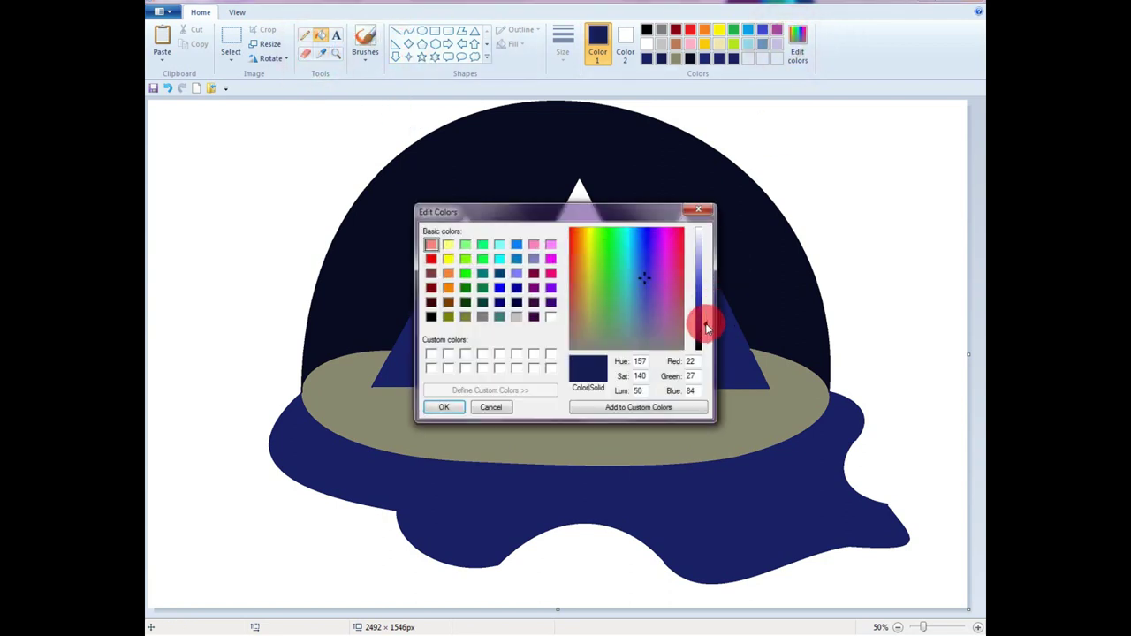
{"action": "left_click", "coordinate": [446, 409]}
Step: Draw a dark navy curve from the middle mountain's snow down to its base and fill the area right of it with navy
{"action": "left_click", "coordinate": [410, 28]}
{"action": "left_click_drag", "start_coordinate": [598, 253], "coordinate": [646, 404]}
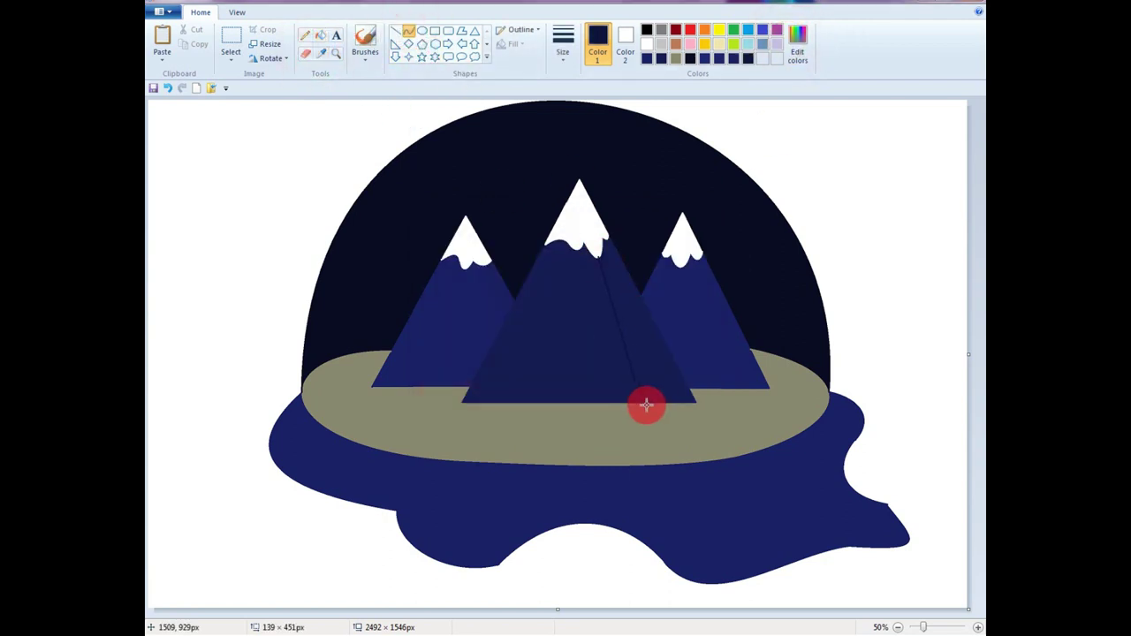
{"action": "left_click", "coordinate": [797, 42]}
{"action": "left_click", "coordinate": [444, 408]}
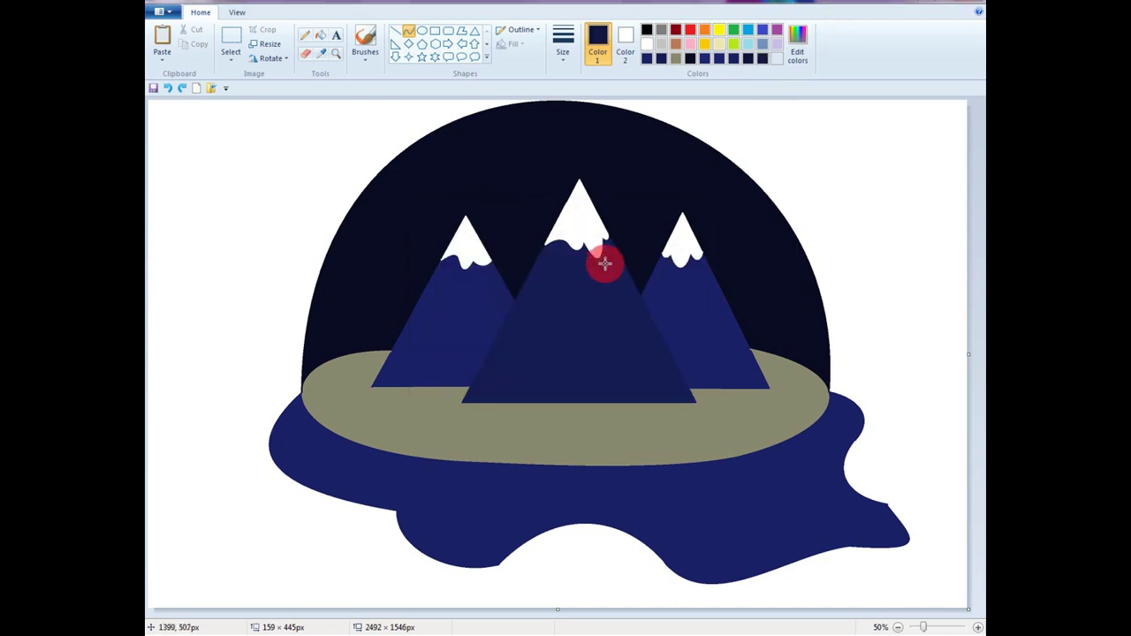
{"action": "left_click_drag", "start_coordinate": [601, 260], "coordinate": [608, 293]}
{"action": "left_click", "coordinate": [612, 352]}
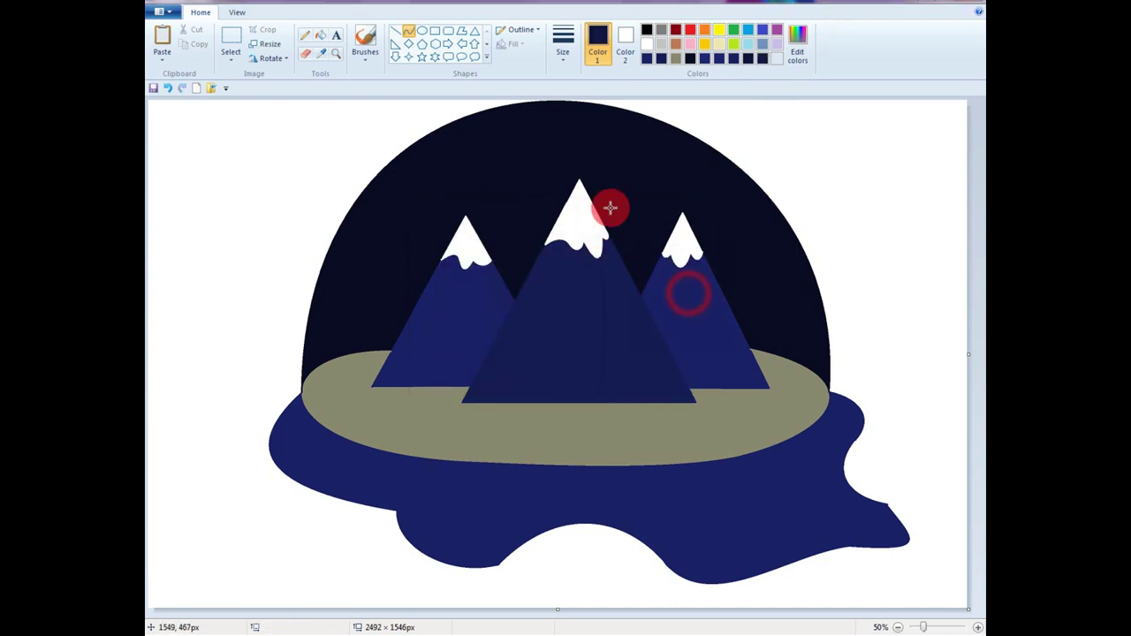
{"action": "left_click", "coordinate": [320, 34]}
{"action": "left_click", "coordinate": [619, 381]}
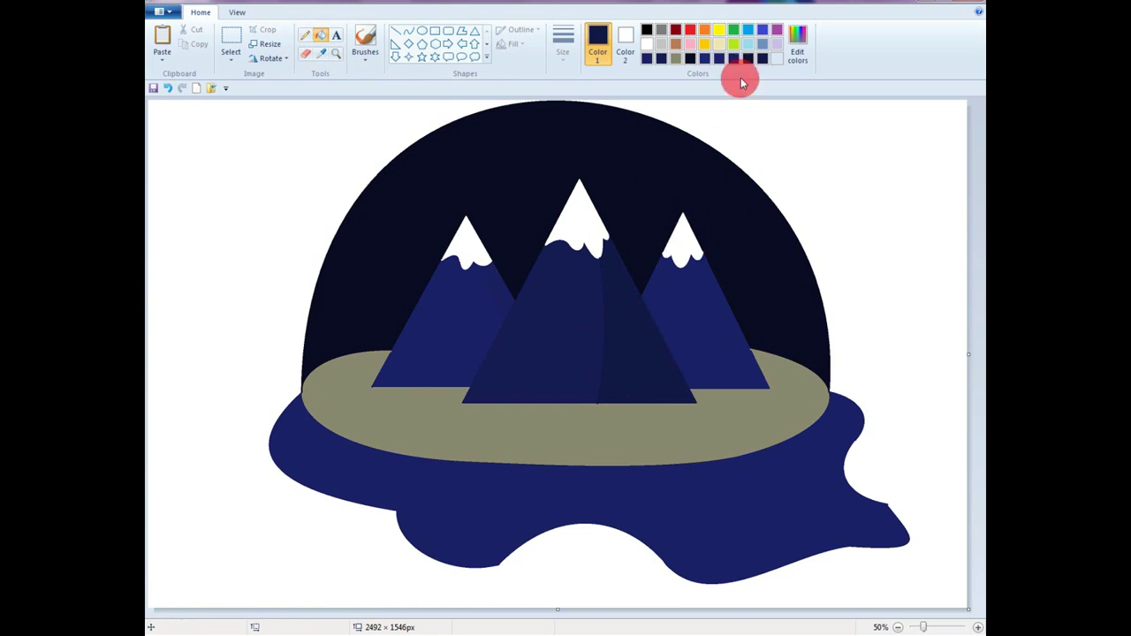
Step: Draw a shading curve from the right mountain's snow to its base in a slightly darker blue and fill the strip beside it
{"action": "left_click", "coordinate": [798, 46]}
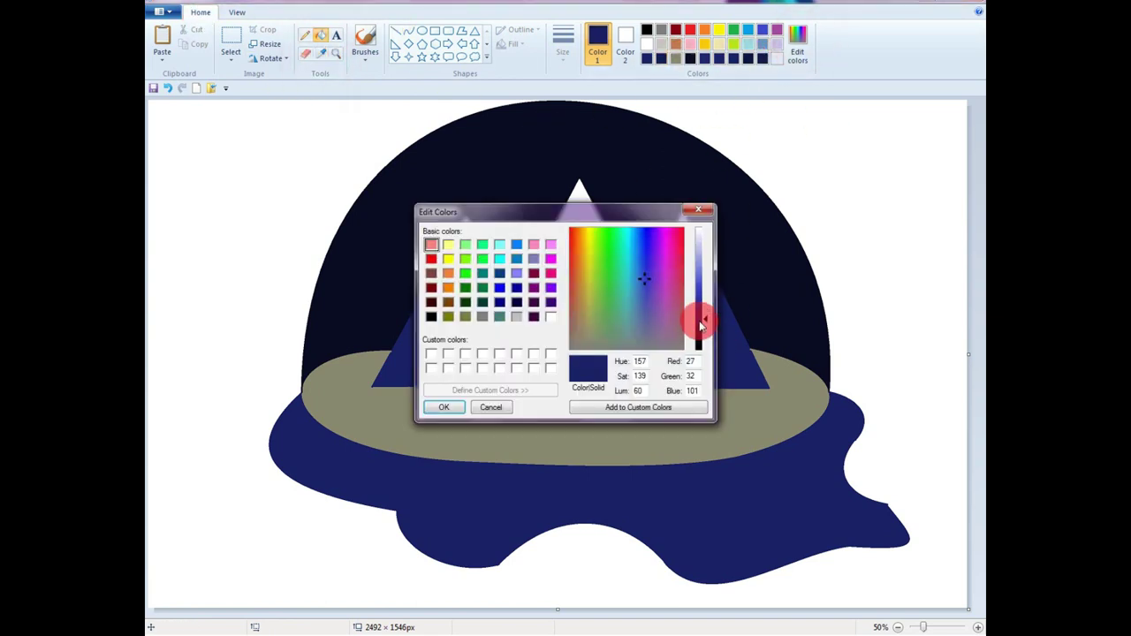
{"action": "left_click", "coordinate": [444, 404]}
{"action": "left_click", "coordinate": [409, 31]}
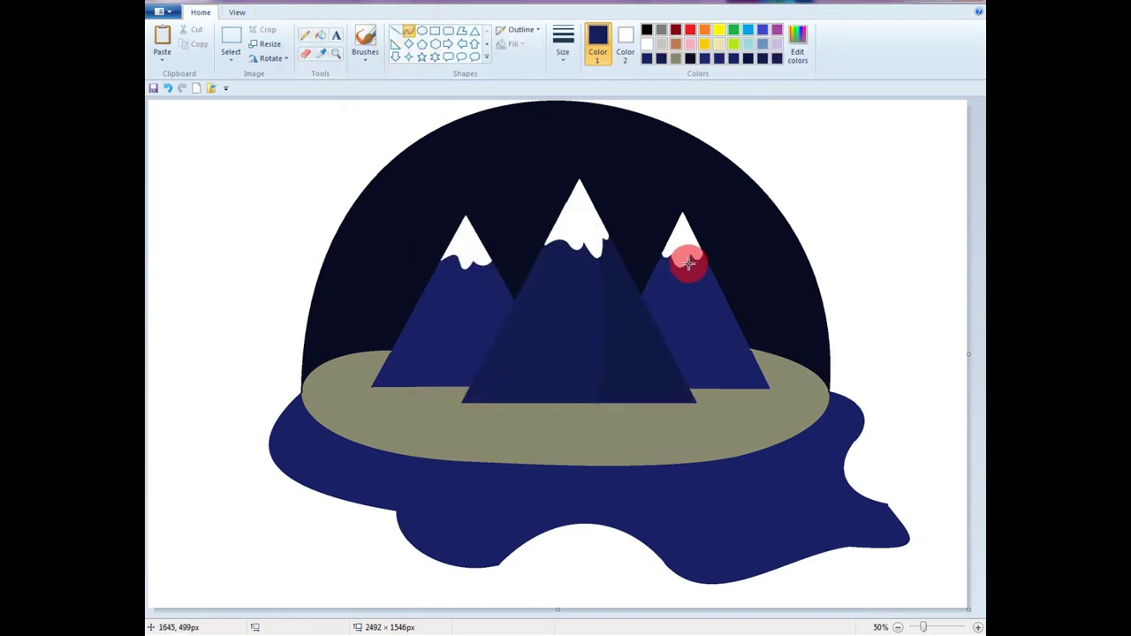
{"action": "left_click_drag", "start_coordinate": [689, 262], "coordinate": [736, 388]}
{"action": "left_click", "coordinate": [793, 258]}
{"action": "left_click", "coordinate": [321, 36]}
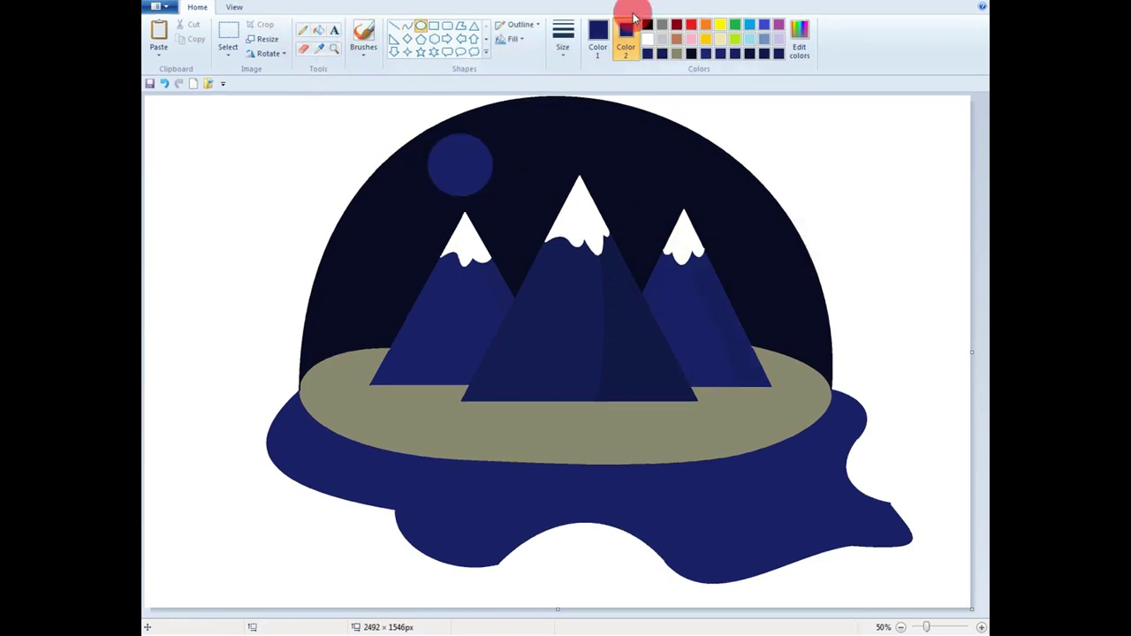
Step: Draw a white-filled circle about 139 px wide centred inside the blue circle in the sky to form the moon
{"action": "left_click", "coordinate": [649, 44]}
{"action": "left_click", "coordinate": [598, 42]}
{"action": "left_click_drag", "start_coordinate": [442, 144], "coordinate": [488, 200]}
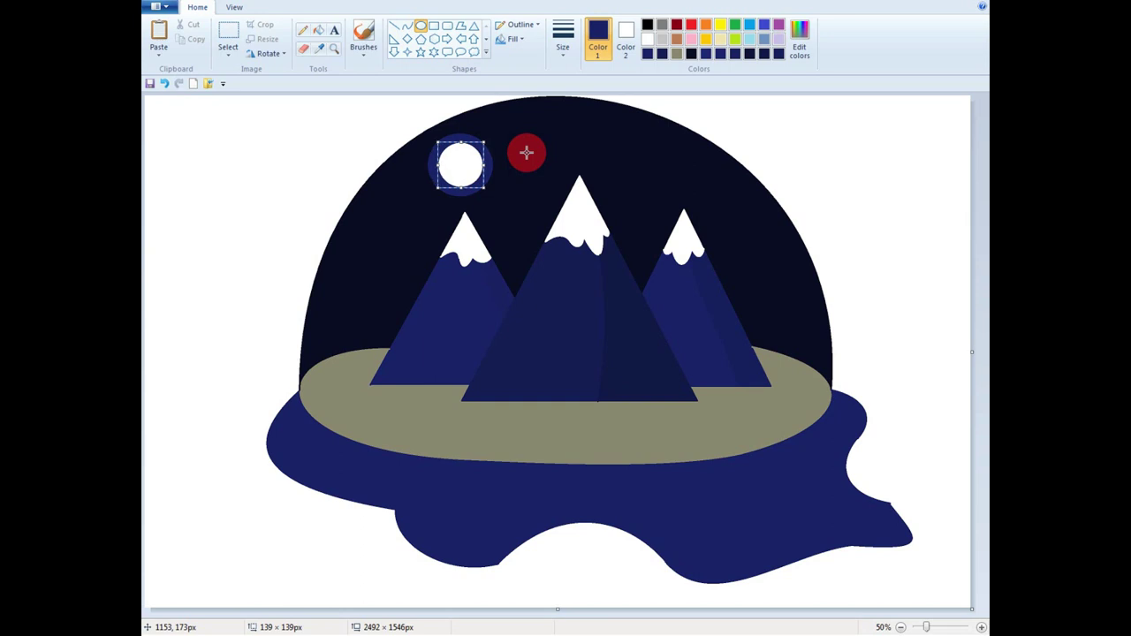
{"action": "left_click", "coordinate": [526, 152]}
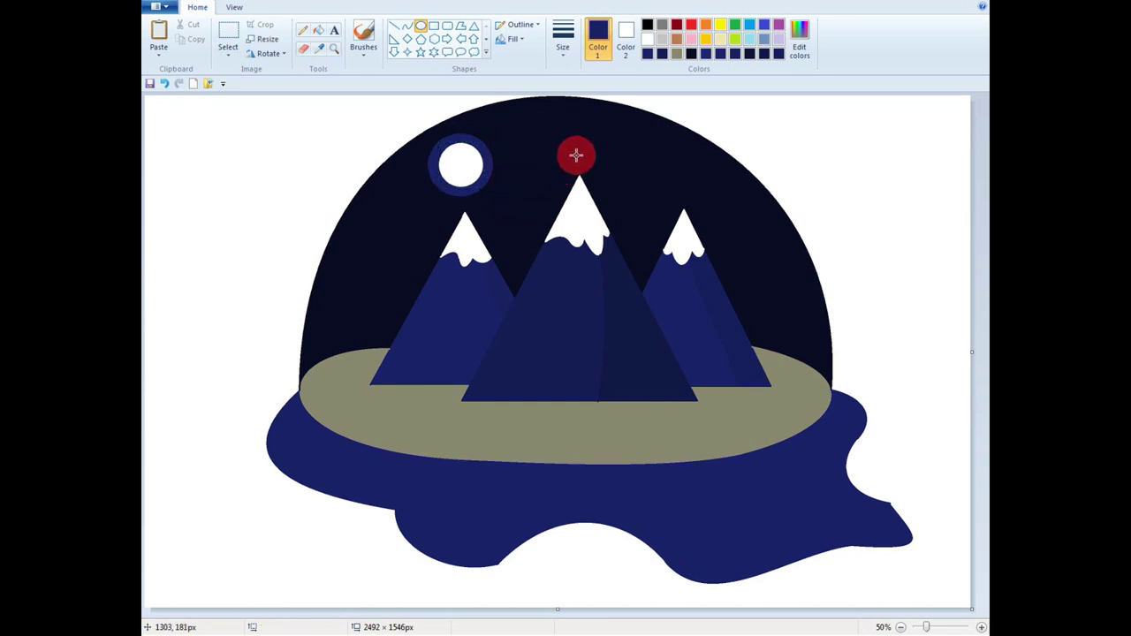
Step: Draw five small white four-point stars spread across the night sky around the moon and mountains
{"action": "left_click", "coordinate": [407, 50]}
{"action": "mouse_move", "coordinate": [520, 128]}
{"action": "left_mouse_down"}
{"action": "mouse_move", "coordinate": [540, 154]}
{"action": "mouse_move", "coordinate": [526, 132]}
{"action": "left_mouse_up"}
{"action": "left_click", "coordinate": [648, 39]}
{"action": "key", "text": "ctrl+z"}
{"action": "left_click_drag", "start_coordinate": [736, 226], "coordinate": [745, 236]}
{"action": "left_click_drag", "start_coordinate": [366, 225], "coordinate": [377, 237]}
{"action": "left_click_drag", "start_coordinate": [332, 301], "coordinate": [346, 316]}
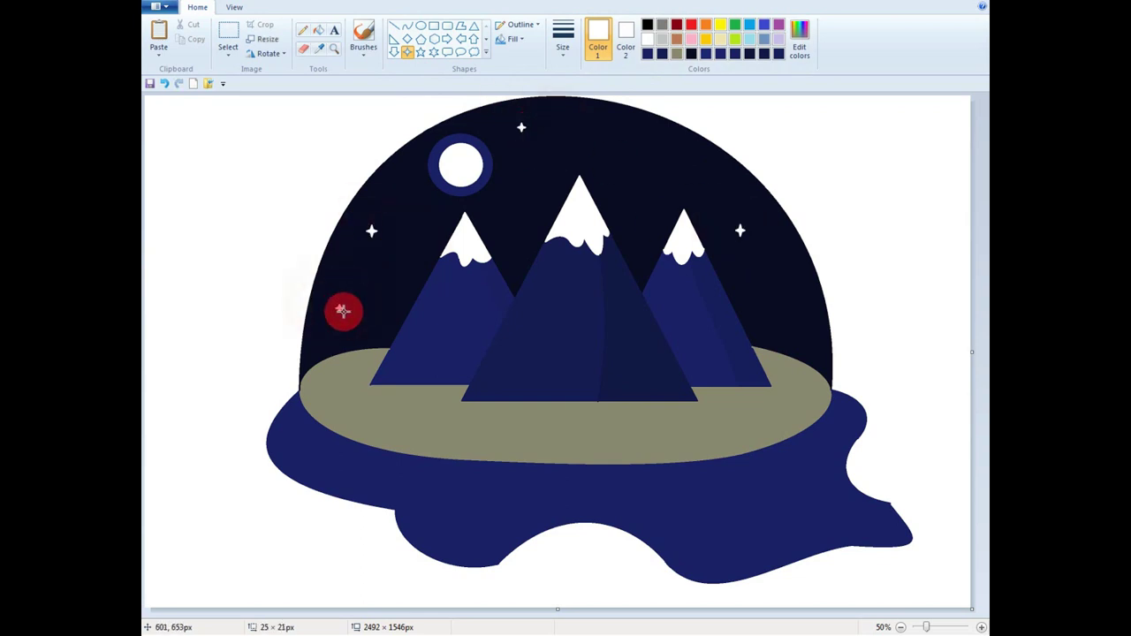
{"action": "left_click", "coordinate": [610, 139]}
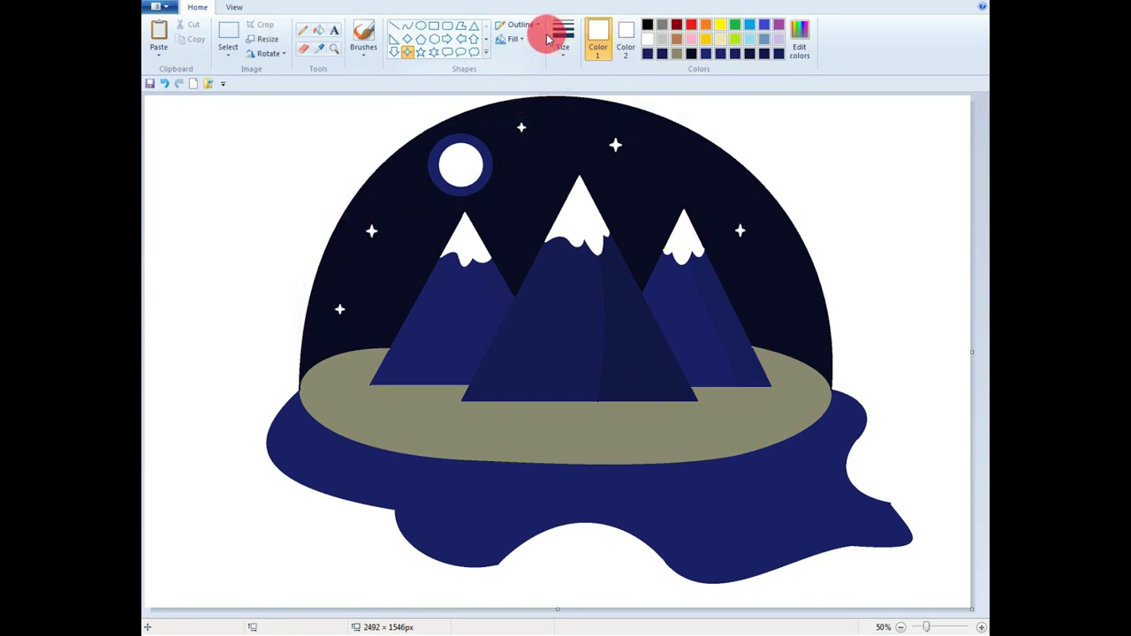
Step: Dab grey brush dots of different sizes onto the moon as craters
{"action": "left_click", "coordinate": [377, 50]}
{"action": "left_click", "coordinate": [677, 54]}
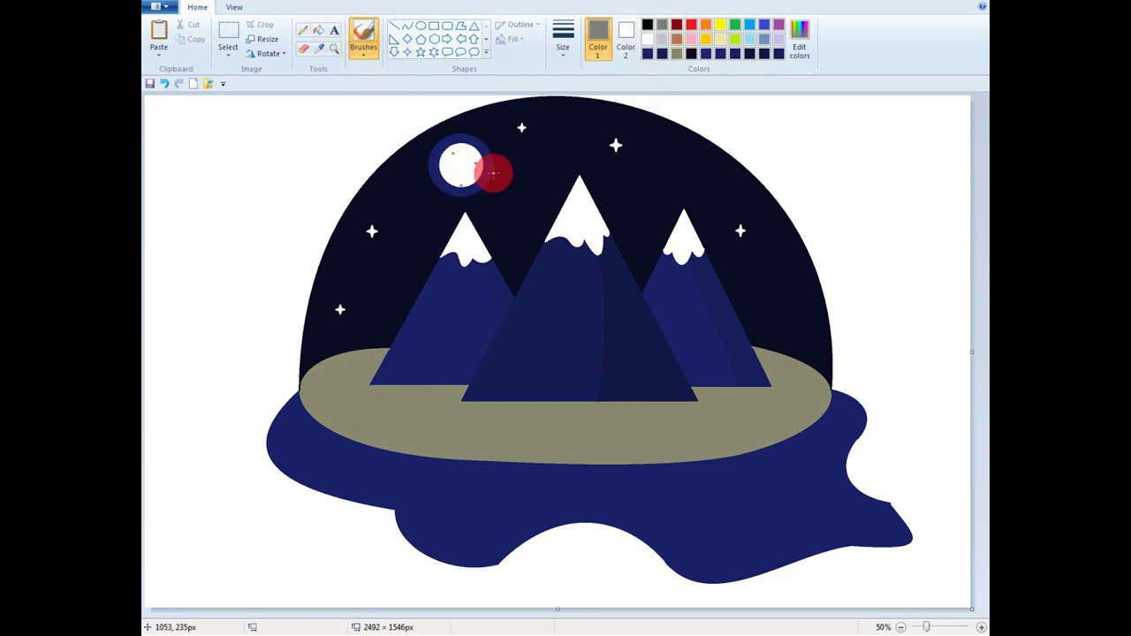
{"action": "left_click", "coordinate": [466, 175]}
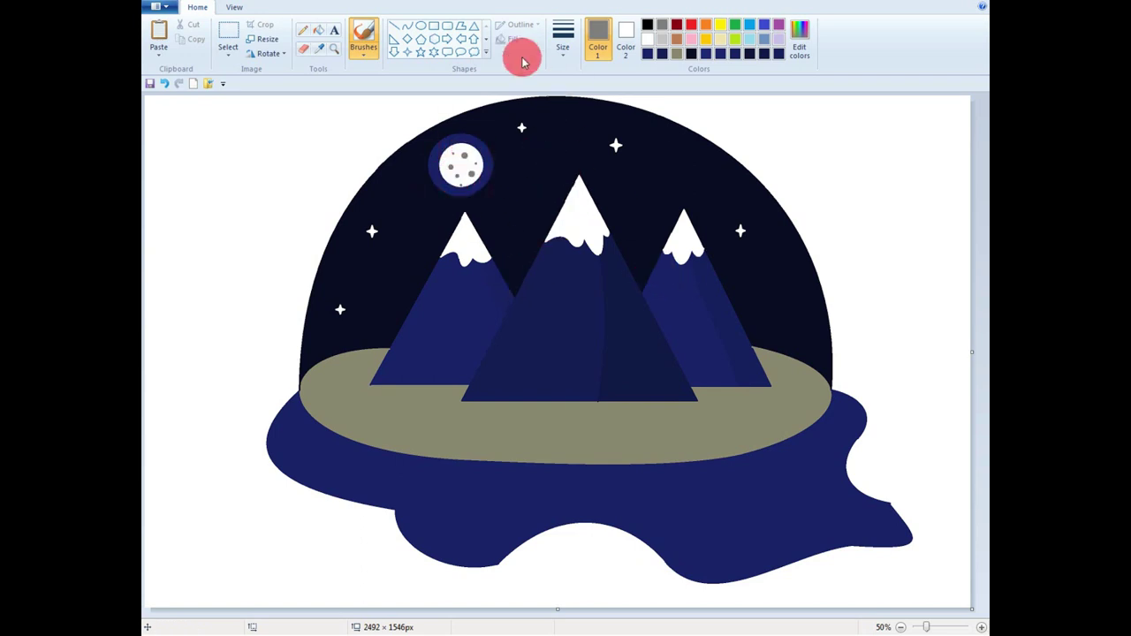
Step: Draw three overlapping green-filled triangles, wider towards the bottom, as a pine tree in the blank area left of the dome
{"action": "left_click", "coordinate": [474, 26]}
{"action": "mouse_move", "coordinate": [211, 164]}
{"action": "left_mouse_down"}
{"action": "mouse_move", "coordinate": [265, 193]}
{"action": "mouse_move", "coordinate": [300, 253]}
{"action": "mouse_move", "coordinate": [254, 222]}
{"action": "left_mouse_up"}
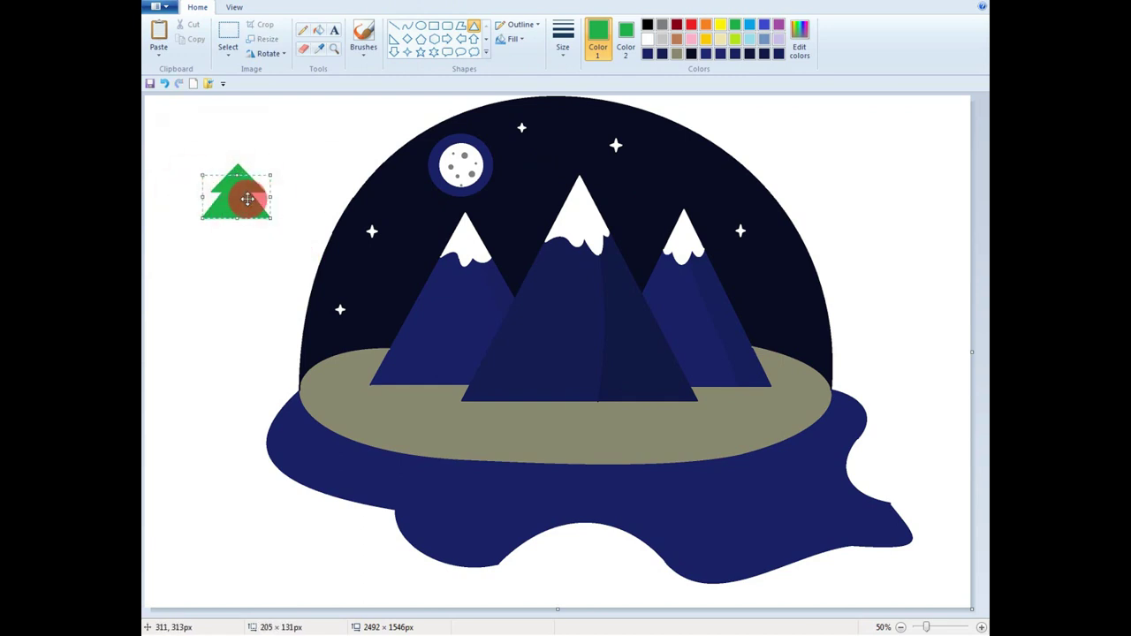
{"action": "left_click", "coordinate": [341, 177]}
{"action": "left_click_drag", "start_coordinate": [223, 212], "coordinate": [308, 268]}
{"action": "mouse_move", "coordinate": [269, 244]}
{"action": "left_mouse_down"}
{"action": "mouse_move", "coordinate": [238, 227]}
{"action": "mouse_move", "coordinate": [222, 327]}
{"action": "left_mouse_up"}
{"action": "left_click", "coordinate": [388, 177]}
Step: Draw a narrow brown-filled rectangle under the green triangles as the tree trunk
{"action": "left_click", "coordinate": [434, 26]}
{"action": "left_click", "coordinate": [677, 38]}
{"action": "left_click", "coordinate": [625, 37]}
{"action": "left_click", "coordinate": [677, 38]}
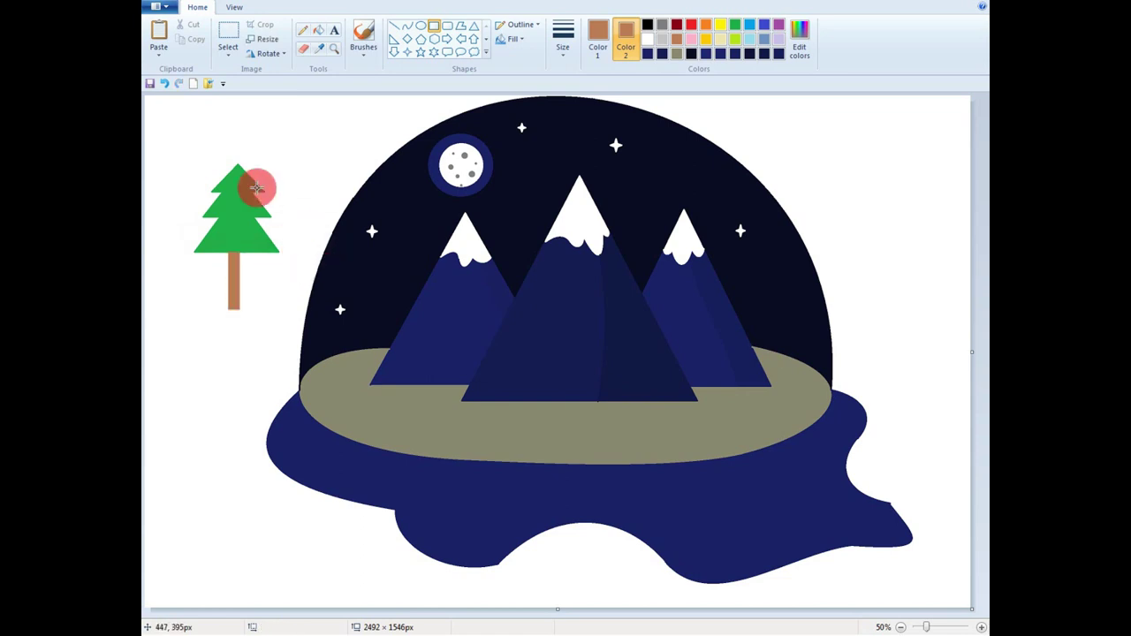
{"action": "left_click", "coordinate": [396, 26]}
{"action": "left_click_drag", "start_coordinate": [237, 164], "coordinate": [245, 233]}
{"action": "key", "text": "ctrl+z"}
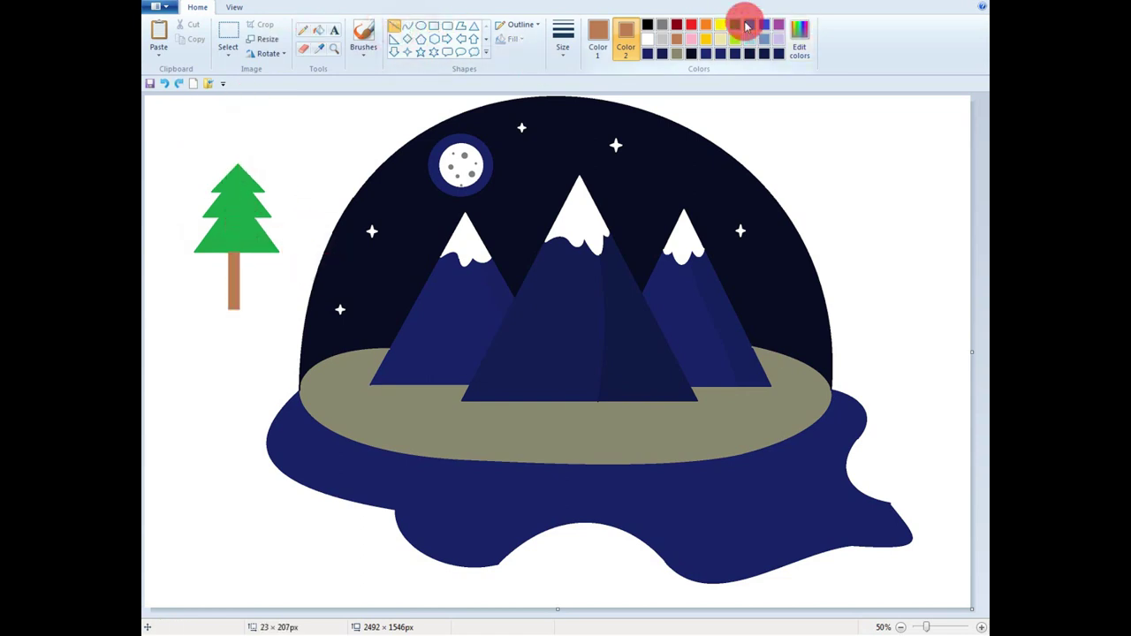
Step: Draw a darker green vertical line down the middle of the tree's foliage and fill the left half with that green
{"action": "left_click", "coordinate": [597, 37]}
{"action": "left_click", "coordinate": [736, 25]}
{"action": "left_click", "coordinate": [805, 38]}
{"action": "left_click", "coordinate": [705, 311]}
{"action": "left_click", "coordinate": [458, 404]}
{"action": "left_click_drag", "start_coordinate": [237, 164], "coordinate": [244, 230]}
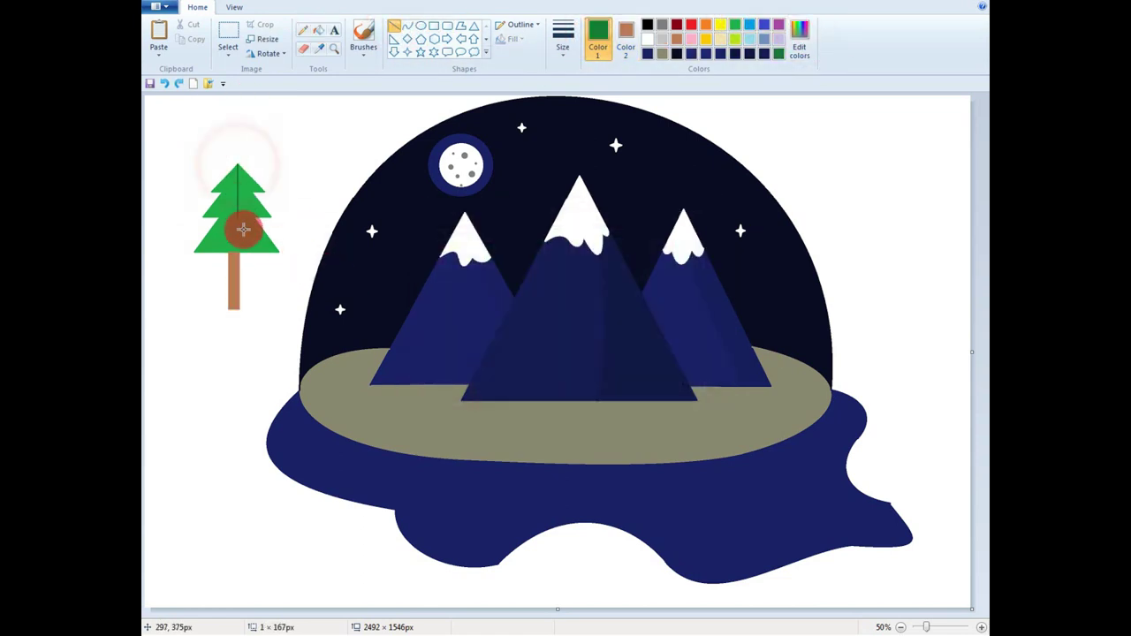
{"action": "left_click", "coordinate": [313, 30]}
{"action": "left_click", "coordinate": [220, 225]}
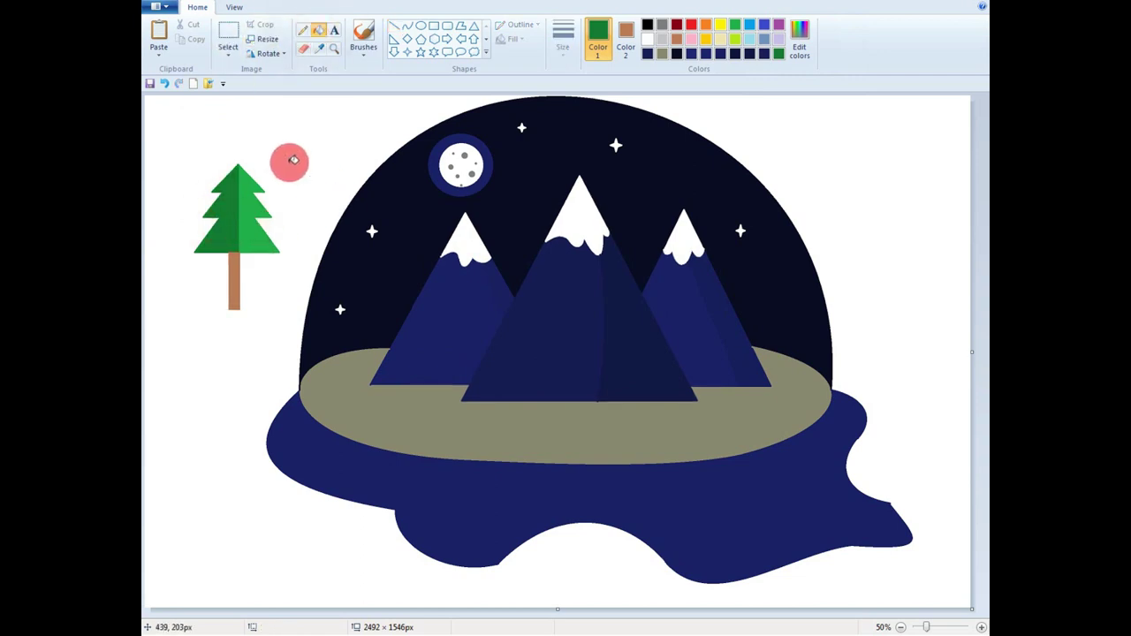
Step: Select the whole pine tree with a rectangular selection, copy it and paste a duplicate
{"action": "left_click", "coordinate": [228, 32]}
{"action": "left_click_drag", "start_coordinate": [145, 160], "coordinate": [291, 320]}
{"action": "right_click", "coordinate": [231, 225]}
{"action": "left_click", "coordinate": [263, 247]}
{"action": "right_click", "coordinate": [338, 137]}
{"action": "left_click", "coordinate": [361, 173]}
Step: Move the pasted tree in front of the middle mountain and toggle transparent selection, leaving it on
{"action": "left_click", "coordinate": [228, 52]}
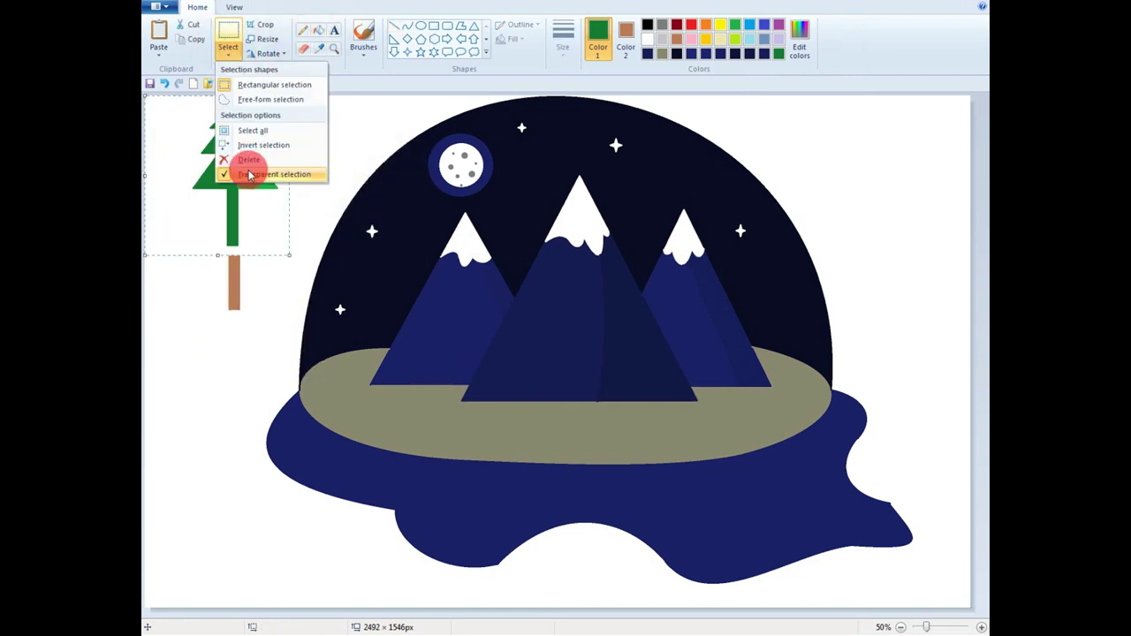
{"action": "left_click", "coordinate": [251, 174]}
{"action": "left_click_drag", "start_coordinate": [237, 179], "coordinate": [582, 358]}
{"action": "left_click", "coordinate": [228, 51]}
{"action": "left_click", "coordinate": [245, 176]}
{"action": "left_click", "coordinate": [229, 52]}
{"action": "left_click", "coordinate": [256, 176]}
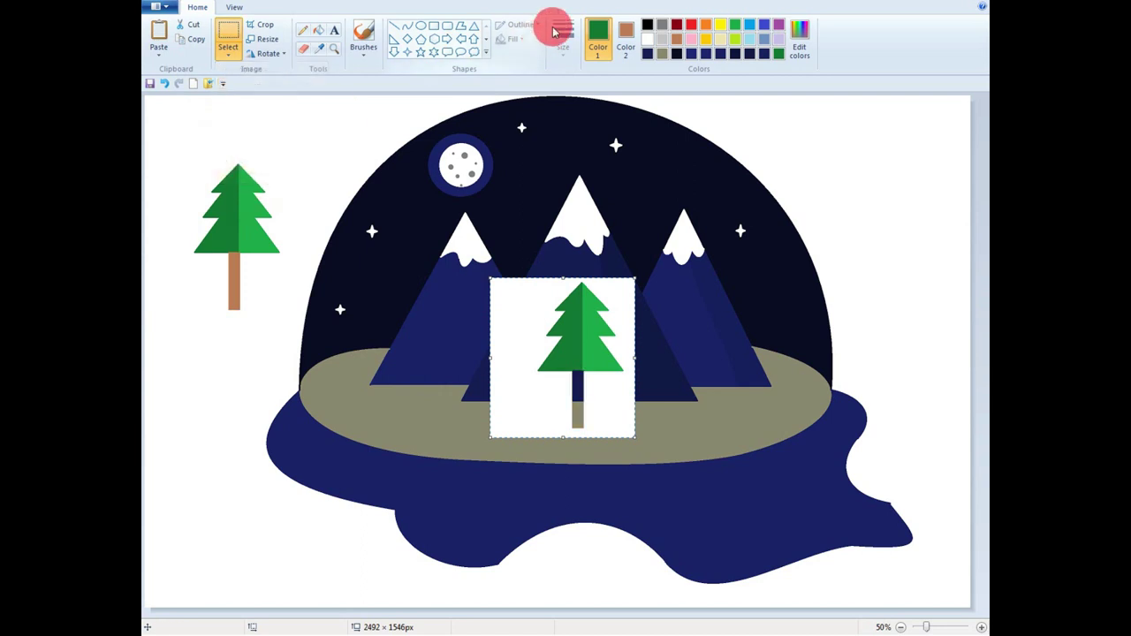
Step: Set Color 2 to white, keep transparent selection on and discard the pasted tree in front of the middle mountain
{"action": "left_click", "coordinate": [627, 40]}
{"action": "left_click", "coordinate": [647, 39]}
{"action": "left_click", "coordinate": [228, 51]}
{"action": "left_click", "coordinate": [252, 175]}
{"action": "left_click", "coordinate": [228, 51]}
{"action": "left_click", "coordinate": [249, 160]}
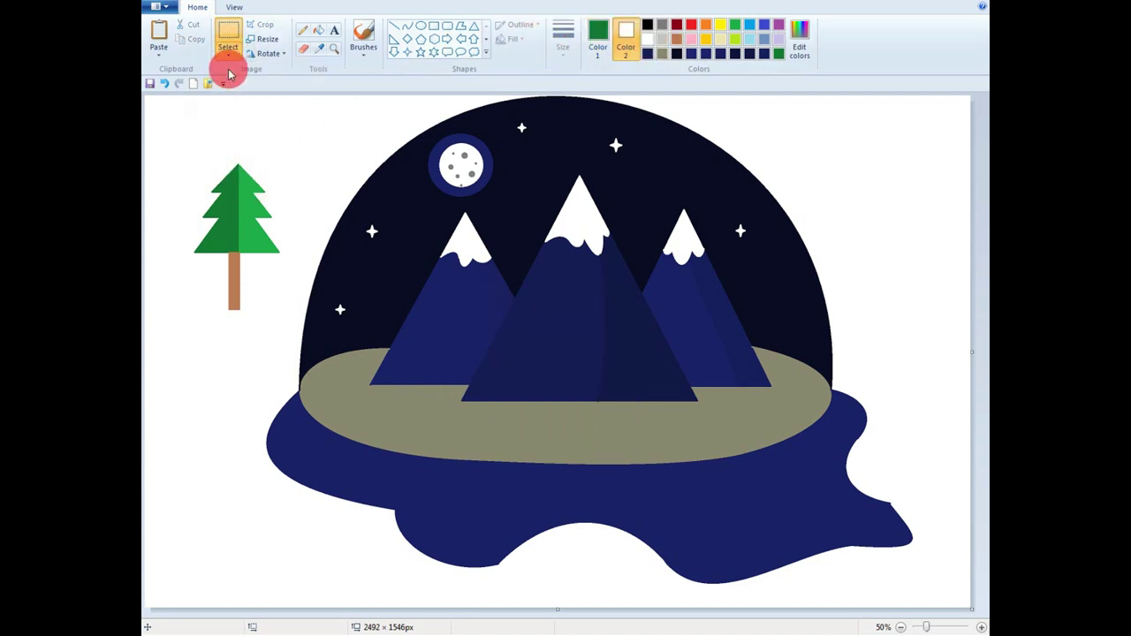
{"action": "left_click", "coordinate": [228, 51]}
{"action": "left_click", "coordinate": [253, 174]}
{"action": "left_click", "coordinate": [254, 172]}
Step: Select the original pine tree, move it onto the island and shrink it, placing it at the far right end of the ground
{"action": "mouse_move", "coordinate": [185, 131]}
{"action": "left_mouse_down"}
{"action": "mouse_move", "coordinate": [283, 336]}
{"action": "mouse_move", "coordinate": [292, 334]}
{"action": "left_mouse_up"}
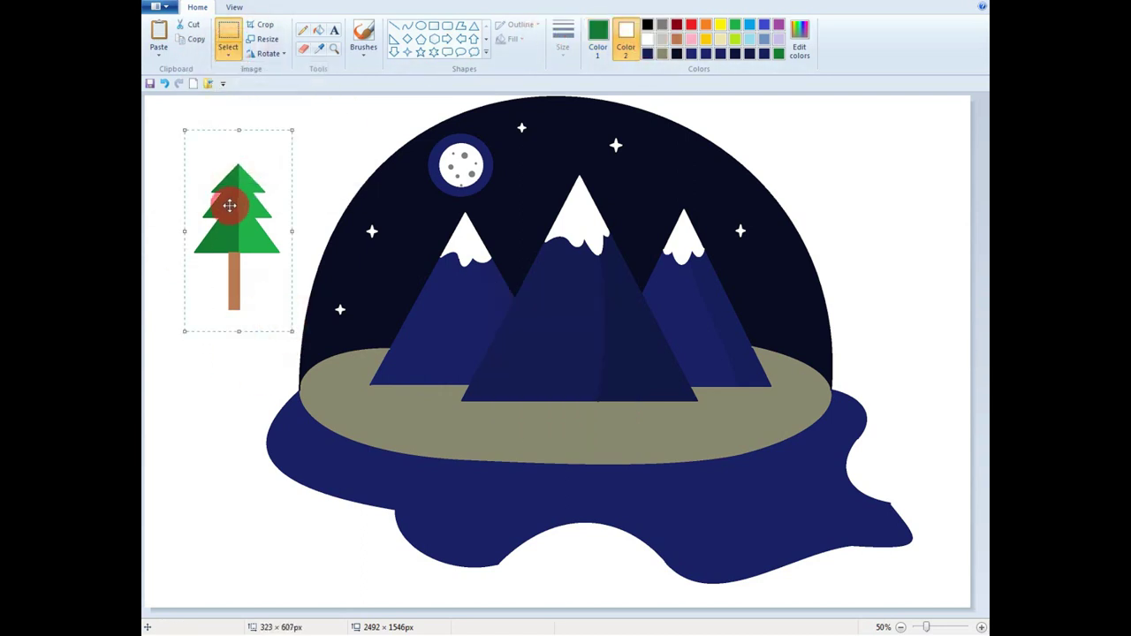
{"action": "mouse_move", "coordinate": [227, 197]}
{"action": "left_mouse_down"}
{"action": "mouse_move", "coordinate": [487, 341]}
{"action": "mouse_move", "coordinate": [646, 339]}
{"action": "mouse_move", "coordinate": [663, 362]}
{"action": "mouse_move", "coordinate": [709, 337]}
{"action": "left_mouse_up"}
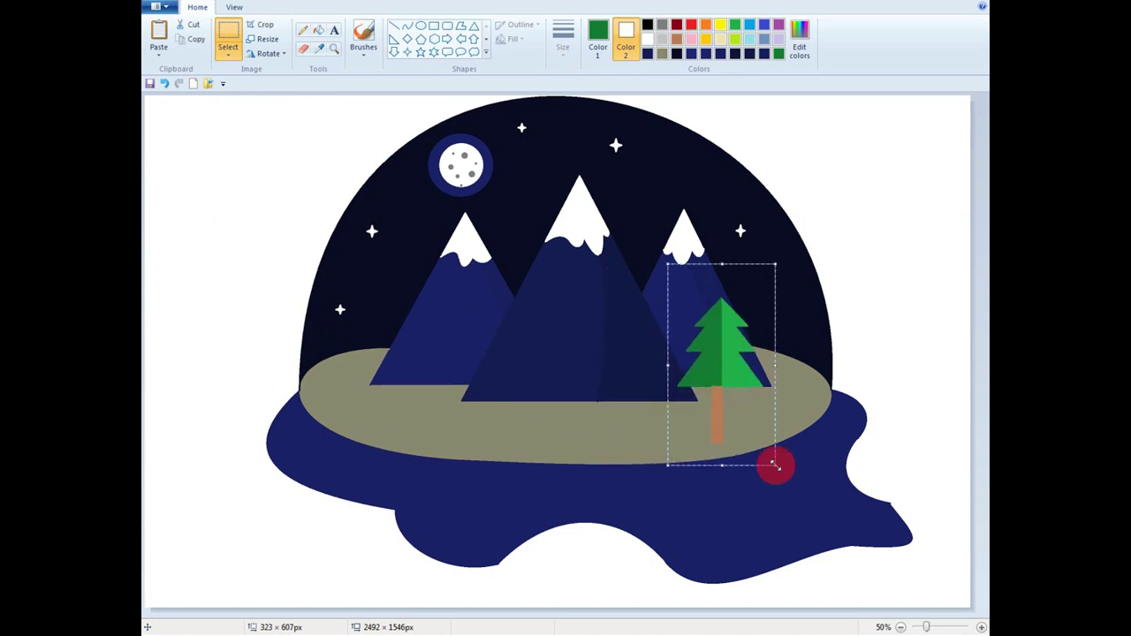
{"action": "left_click_drag", "start_coordinate": [754, 411], "coordinate": [722, 343]}
{"action": "left_click_drag", "start_coordinate": [699, 303], "coordinate": [756, 382]}
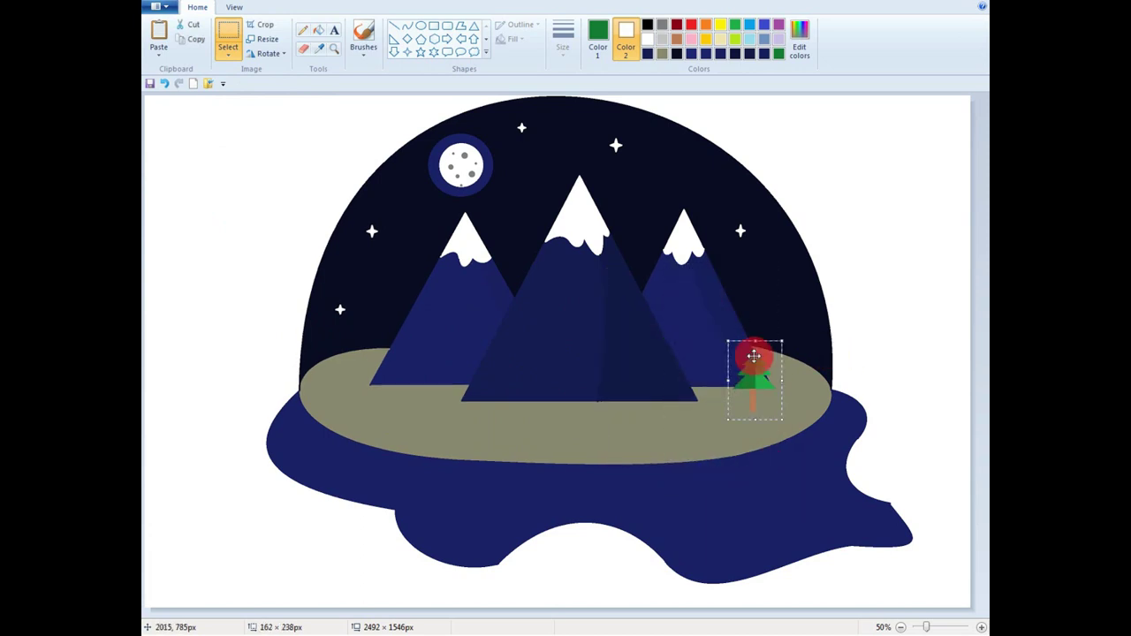
{"action": "left_click_drag", "start_coordinate": [756, 341], "coordinate": [755, 322]}
{"action": "left_click_drag", "start_coordinate": [757, 367], "coordinate": [789, 364]}
{"action": "left_click", "coordinate": [722, 398]}
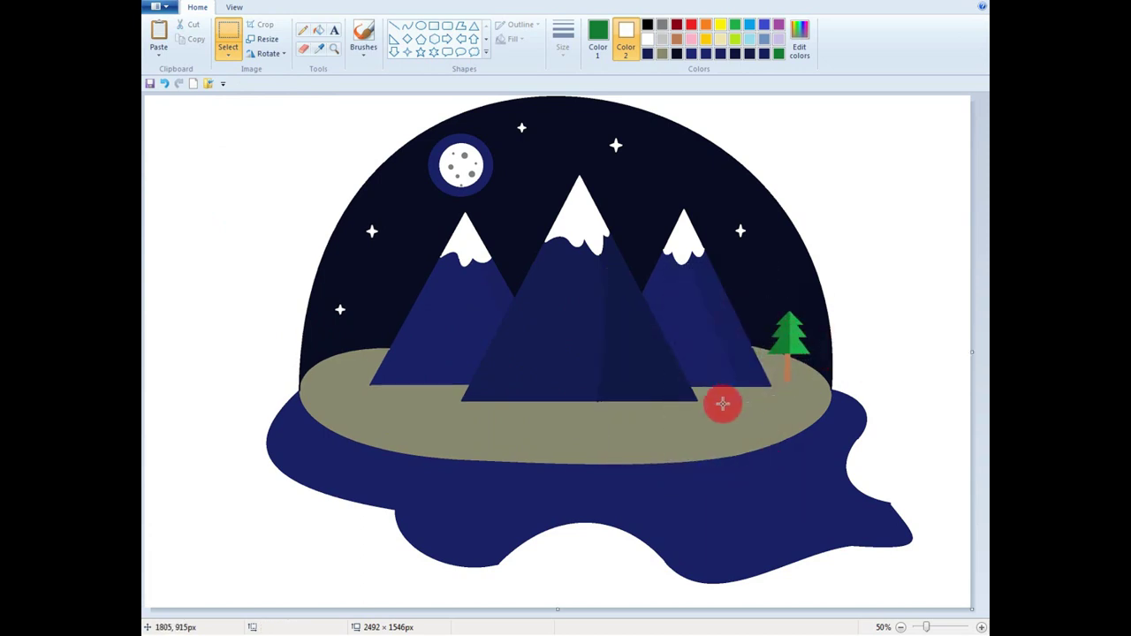
Step: Paste another pine tree, shrink its selection to about 214 × 346 px and place it at the right mountain's lower right slope
{"action": "key", "text": "ctrl+v"}
{"action": "left_click_drag", "start_coordinate": [221, 271], "coordinate": [559, 431]}
{"action": "left_click_drag", "start_coordinate": [514, 357], "coordinate": [556, 371]}
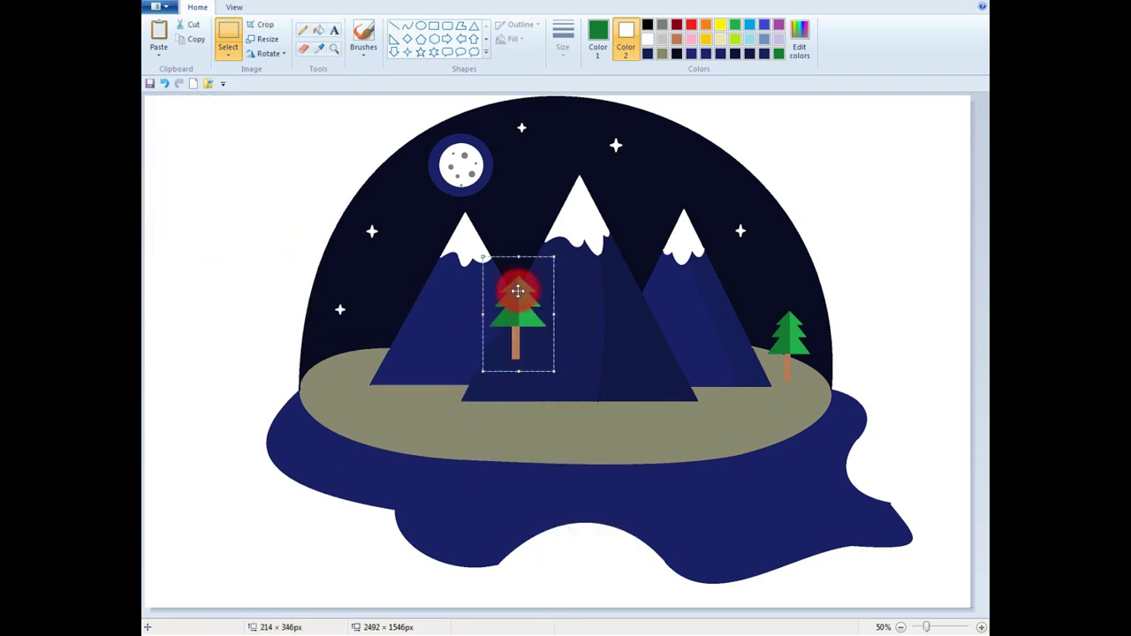
{"action": "left_click_drag", "start_coordinate": [520, 291], "coordinate": [745, 345]}
Step: Paste another pine tree, shrink it and place it over the middle mountain's lower right corner
{"action": "right_click", "coordinate": [533, 415]}
{"action": "left_click", "coordinate": [547, 450]}
{"action": "left_click_drag", "start_coordinate": [210, 196], "coordinate": [585, 349]}
{"action": "left_click_drag", "start_coordinate": [626, 449], "coordinate": [587, 372]}
{"action": "left_click_drag", "start_coordinate": [562, 311], "coordinate": [683, 381]}
Step: Paste another pine tree, shrink its selection to about 226 × 440 px and place it in front of the middle mountain's base
{"action": "right_click", "coordinate": [398, 378]}
{"action": "left_click", "coordinate": [413, 414]}
{"action": "left_click_drag", "start_coordinate": [192, 194], "coordinate": [577, 359]}
{"action": "left_click_drag", "start_coordinate": [638, 463], "coordinate": [604, 421]}
{"action": "left_click_drag", "start_coordinate": [564, 343], "coordinate": [589, 369]}
{"action": "left_click_drag", "start_coordinate": [591, 446], "coordinate": [592, 430]}
{"action": "left_click_drag", "start_coordinate": [585, 364], "coordinate": [591, 378]}
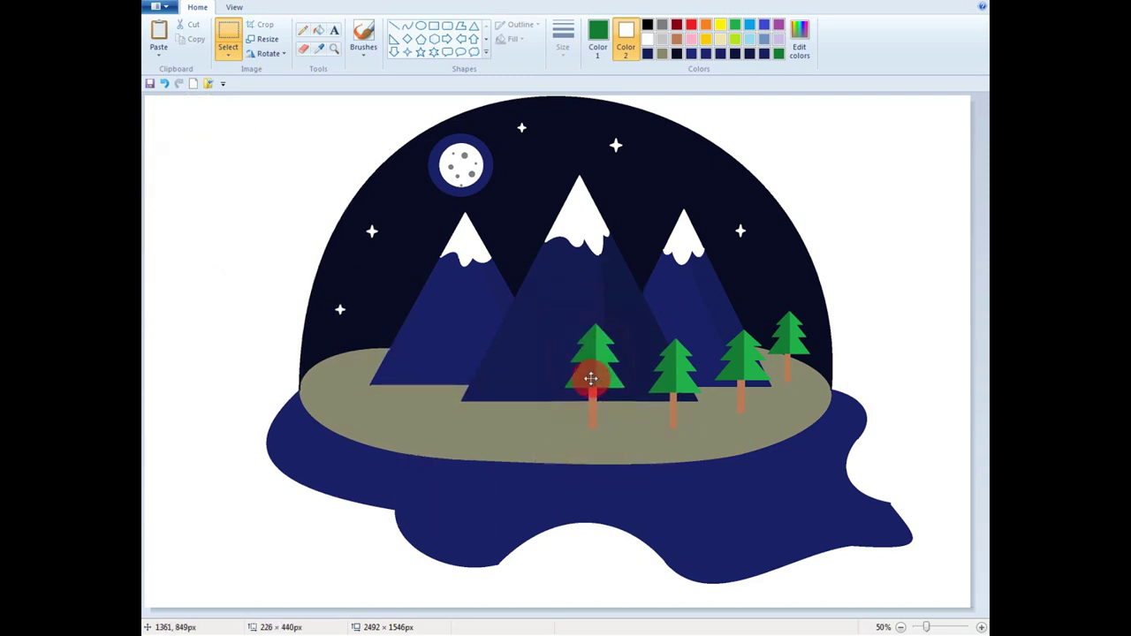
Step: Paste another pine tree, shrink its selection to about 208 × 364 px and place it at the island's left end
{"action": "right_click", "coordinate": [367, 364]}
{"action": "left_click", "coordinate": [384, 399]}
{"action": "left_click_drag", "start_coordinate": [184, 182], "coordinate": [357, 294]}
{"action": "left_click_drag", "start_coordinate": [429, 408], "coordinate": [388, 328]}
{"action": "left_click_drag", "start_coordinate": [339, 265], "coordinate": [354, 330]}
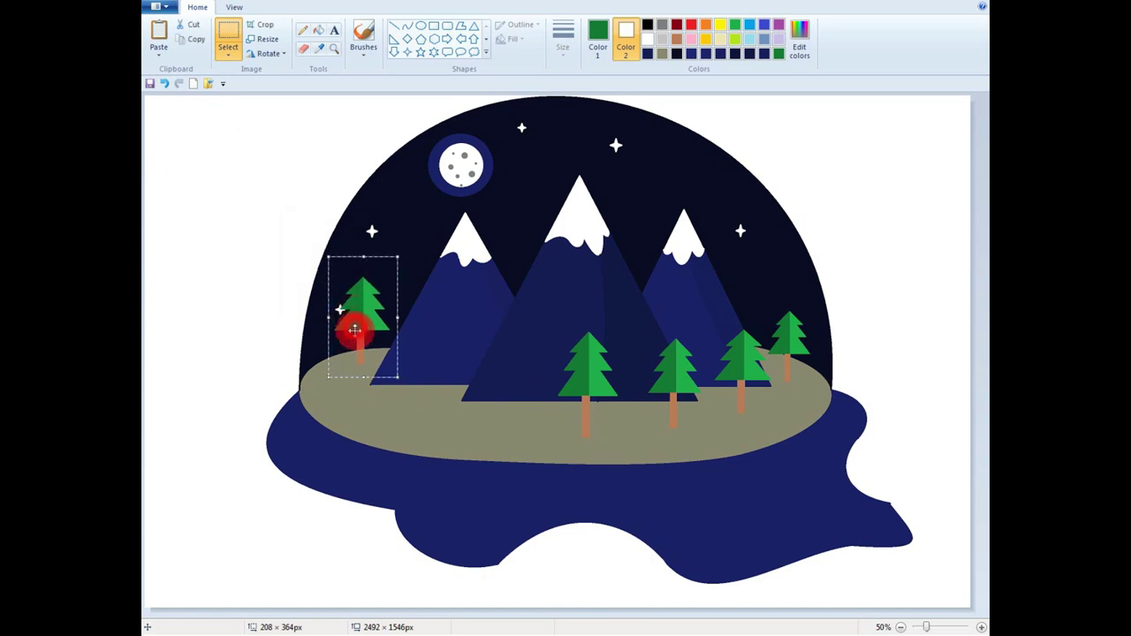
Step: Paste another pine tree, resize it and place it in front of the left mountain's lower left slope
{"action": "left_click", "coordinate": [447, 384]}
{"action": "key", "text": "ctrl+v"}
{"action": "left_click_drag", "start_coordinate": [238, 276], "coordinate": [450, 428]}
{"action": "left_click_drag", "start_coordinate": [414, 368], "coordinate": [415, 368]}
{"action": "left_click_drag", "start_coordinate": [389, 314], "coordinate": [408, 373]}
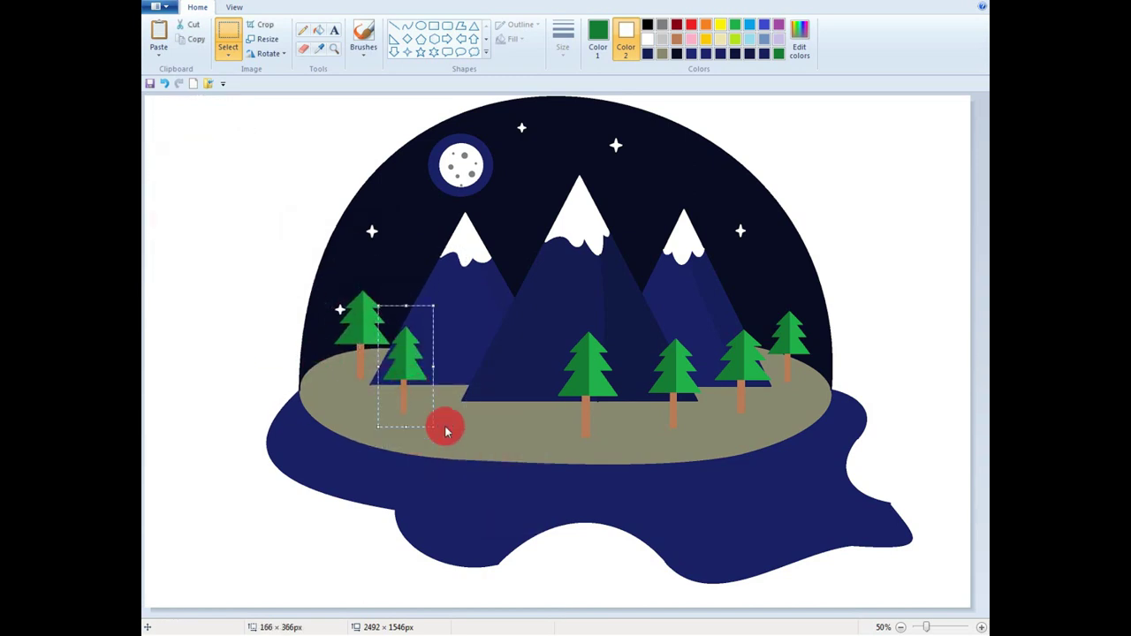
{"action": "left_click_drag", "start_coordinate": [450, 440], "coordinate": [450, 440]}
{"action": "left_click_drag", "start_coordinate": [418, 393], "coordinate": [413, 384]}
{"action": "left_click", "coordinate": [507, 371]}
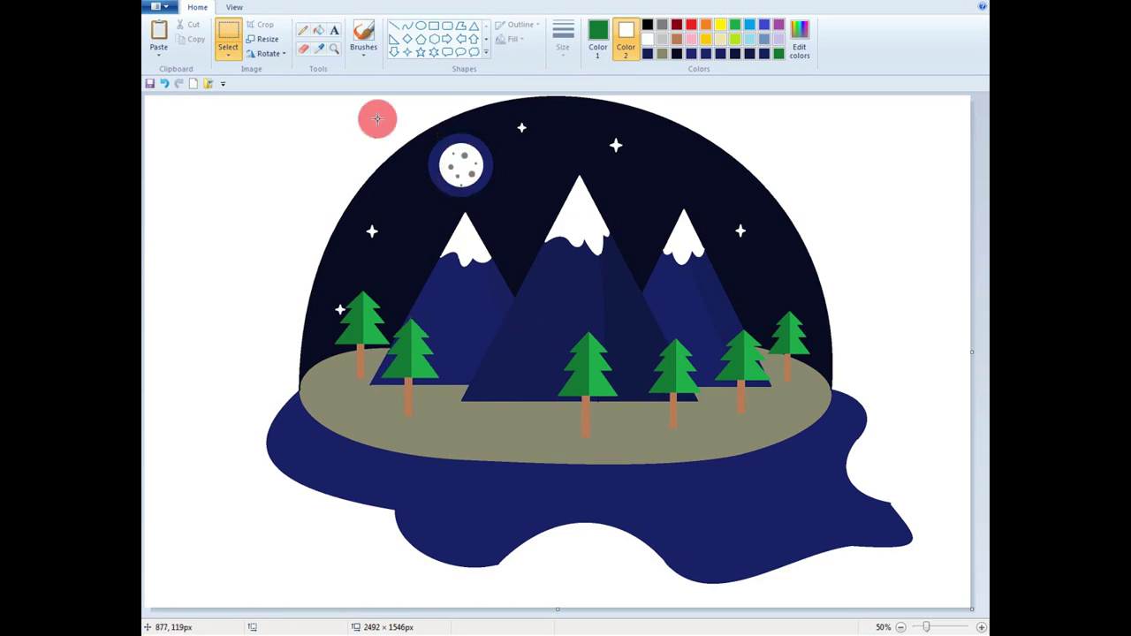
Step: Select the moon with a rectangular selection about 269 × 183 px
{"action": "left_click_drag", "start_coordinate": [519, 216], "coordinate": [520, 217]}
{"action": "left_click", "coordinate": [589, 204]}
{"action": "left_click_drag", "start_coordinate": [423, 137], "coordinate": [513, 197]}
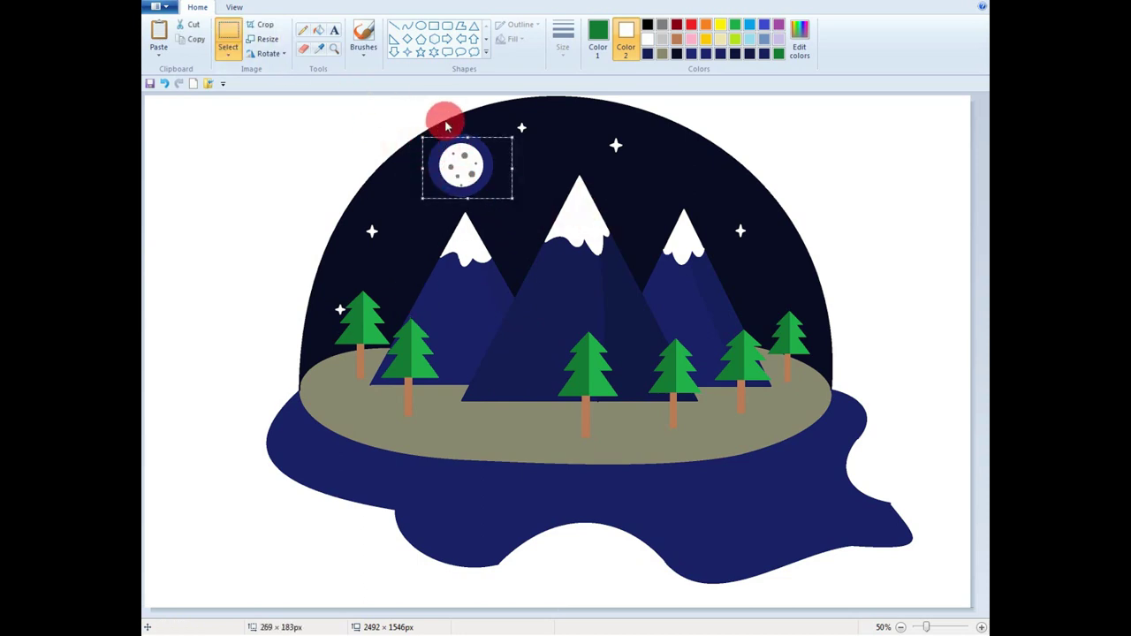